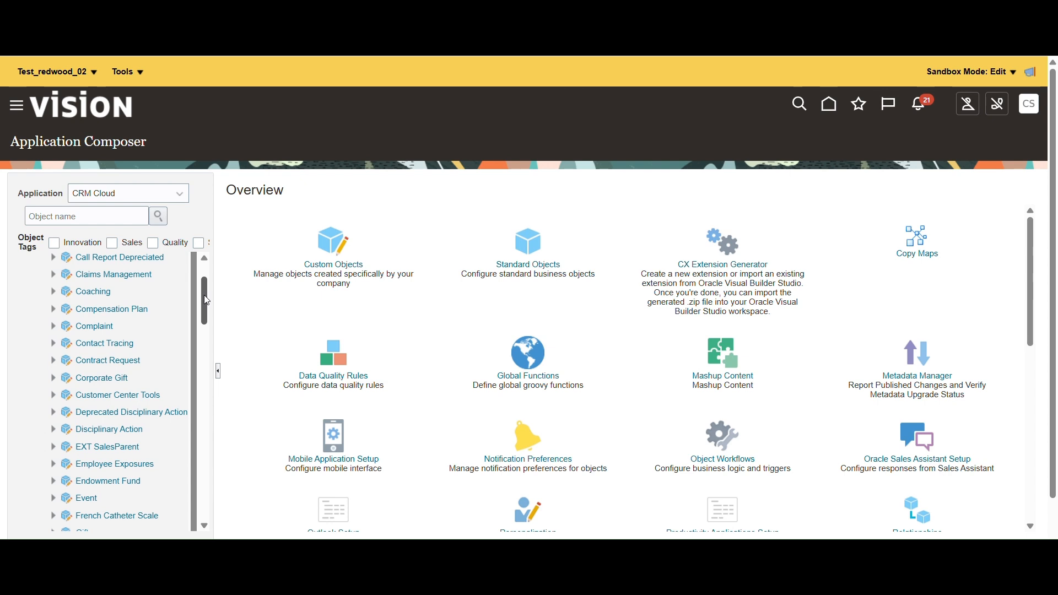
- Open the Relationships page under Common Setup and start creating a new relationship
drag(207, 300, 207, 422)
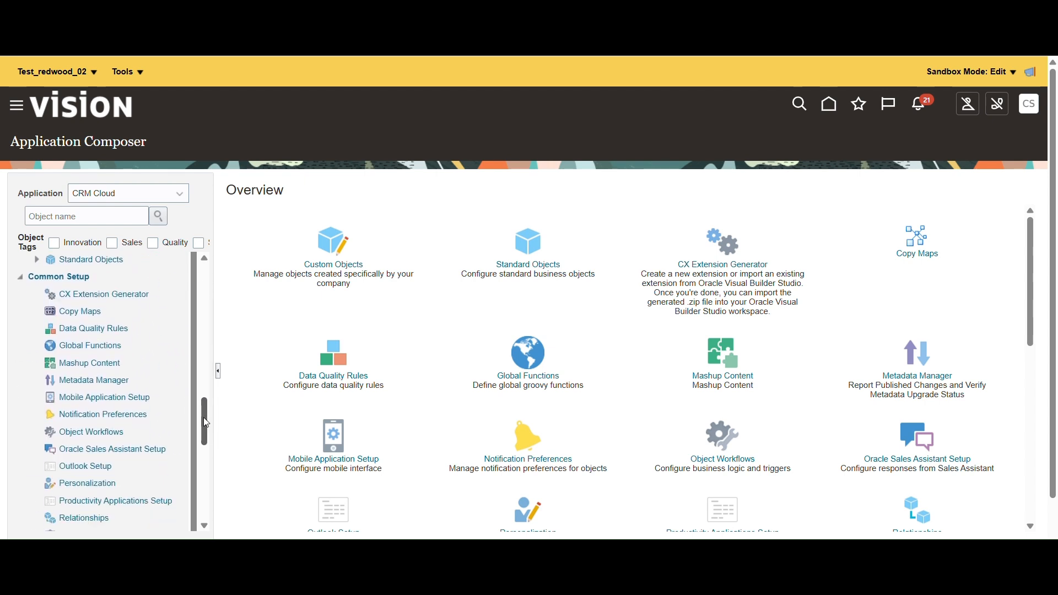
scroll(138, 441, down, 1)
click(79, 457)
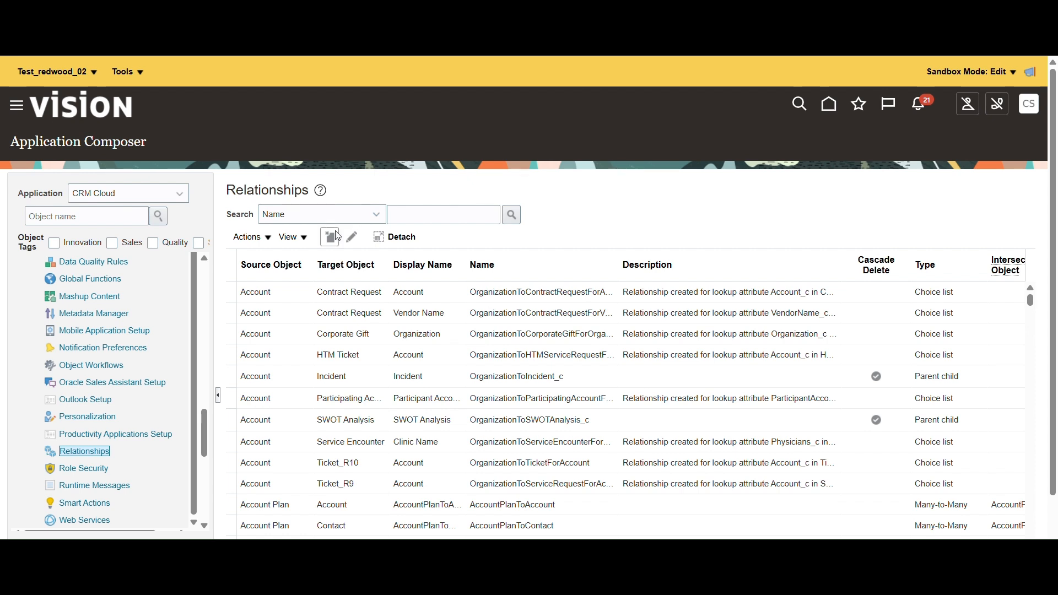
click(329, 238)
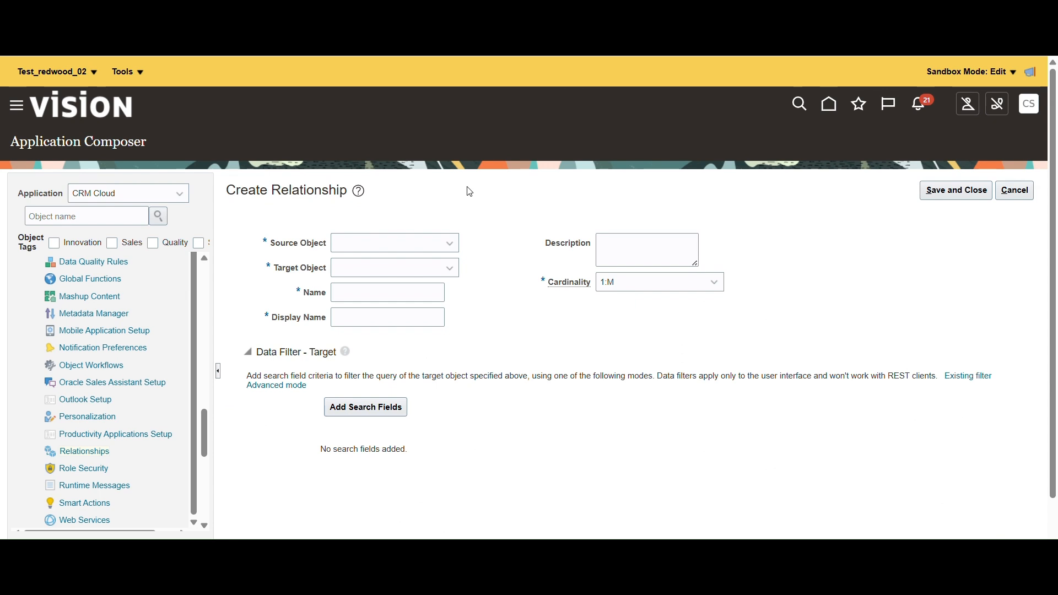
- Set the relationship's source object to Account and its target object to Claims Management
click(384, 250)
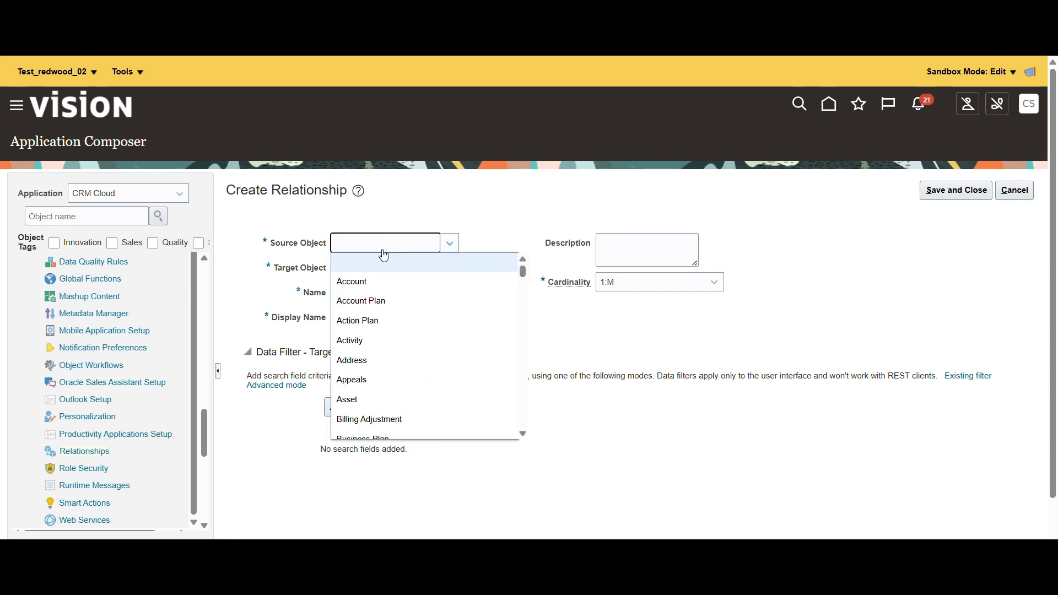
click(377, 283)
click(369, 270)
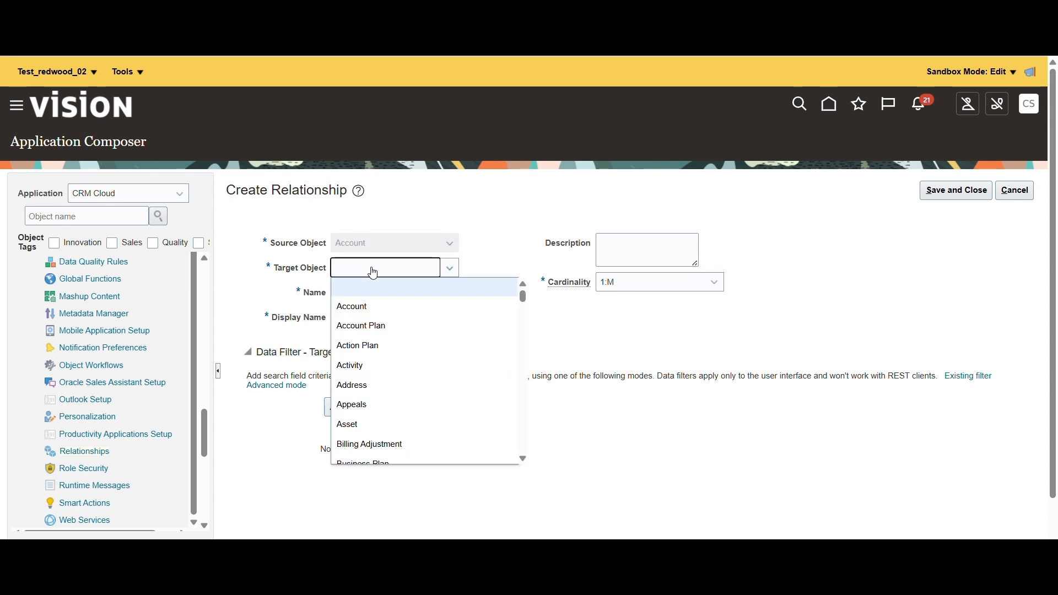
key(Up)
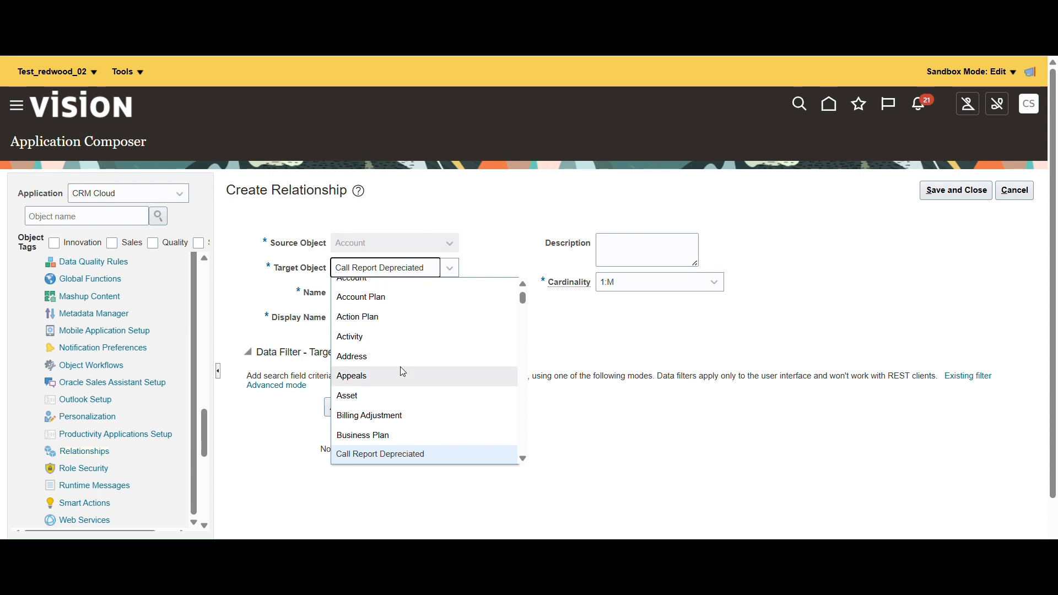
scroll(404, 373, down, 1)
scroll(404, 373, down, 3)
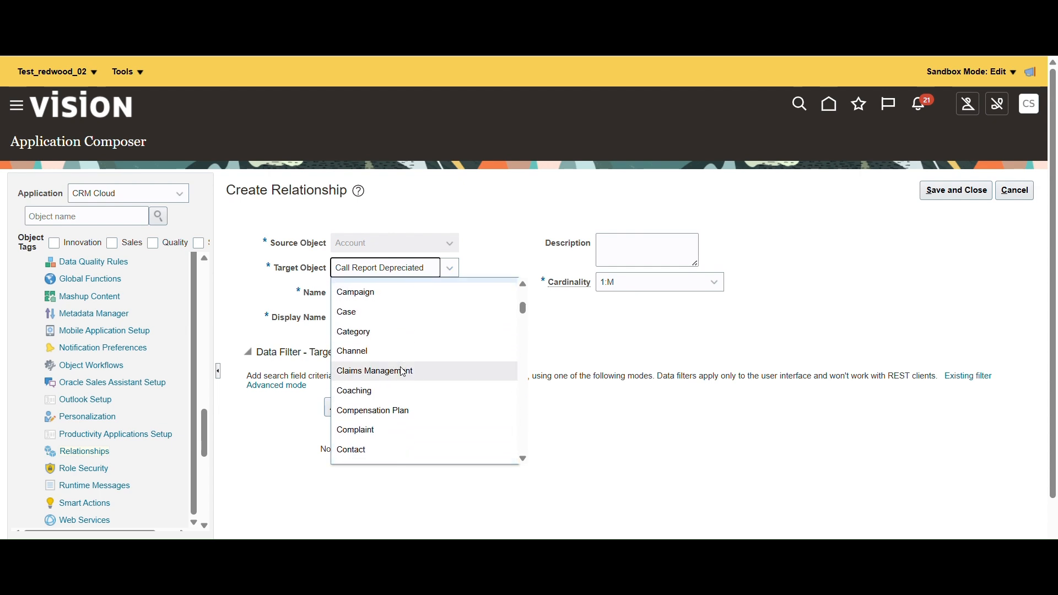
click(404, 372)
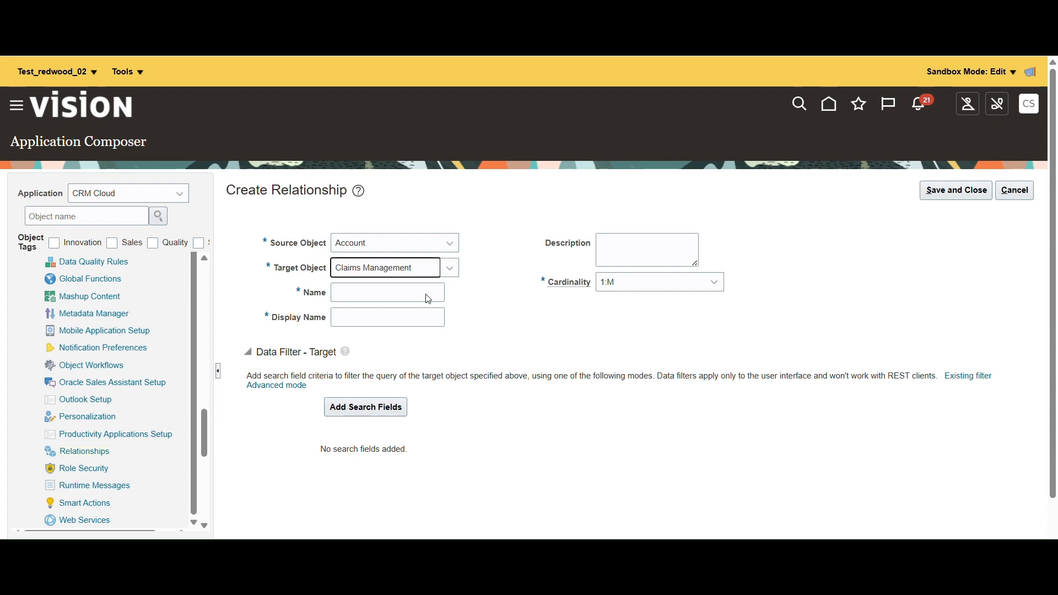
- Name the relationship AccountToClaimRelationship and copy that name
click(378, 289)
text(AccountToClaim)
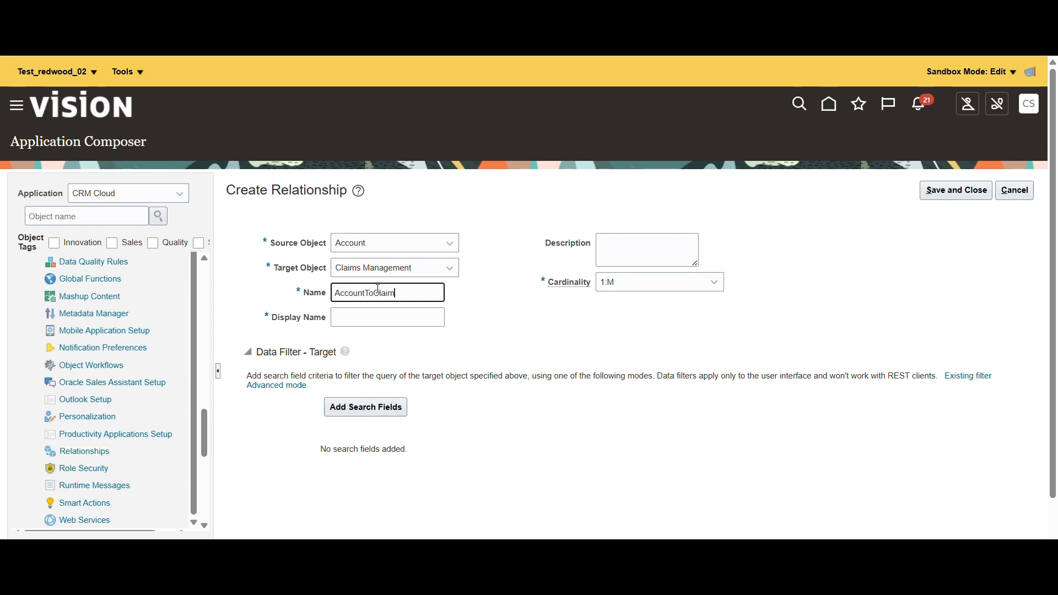
text(Relationship)
key(ctrl+a)
key(Right)
text(p)
key(ctrl+a)
key(ctrl+c)
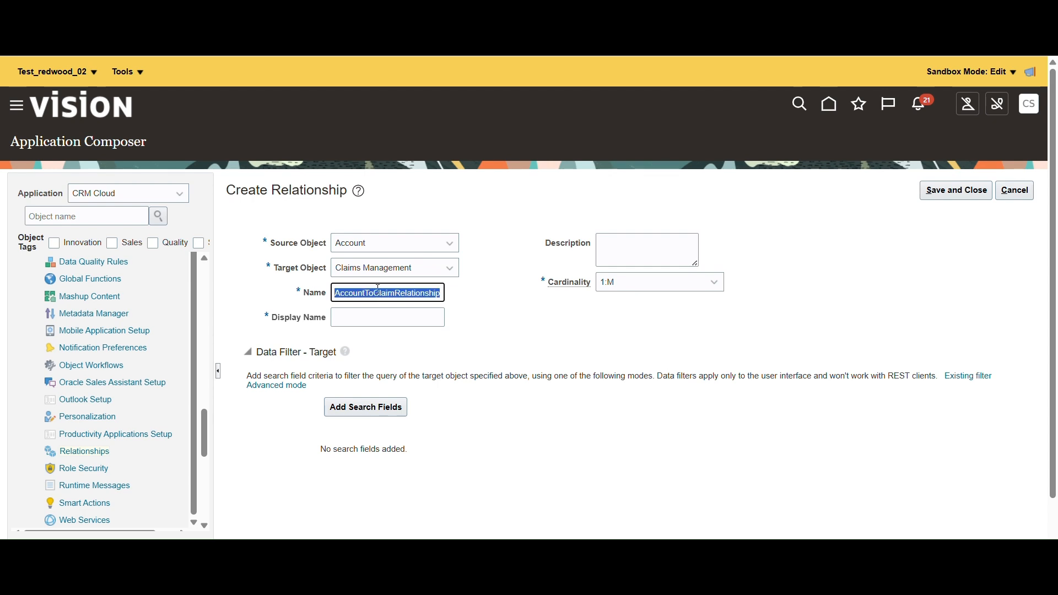
- Use AccountToClaimRelationship as the display name too, and save and close the relationship
click(385, 318)
key(ctrl+v)
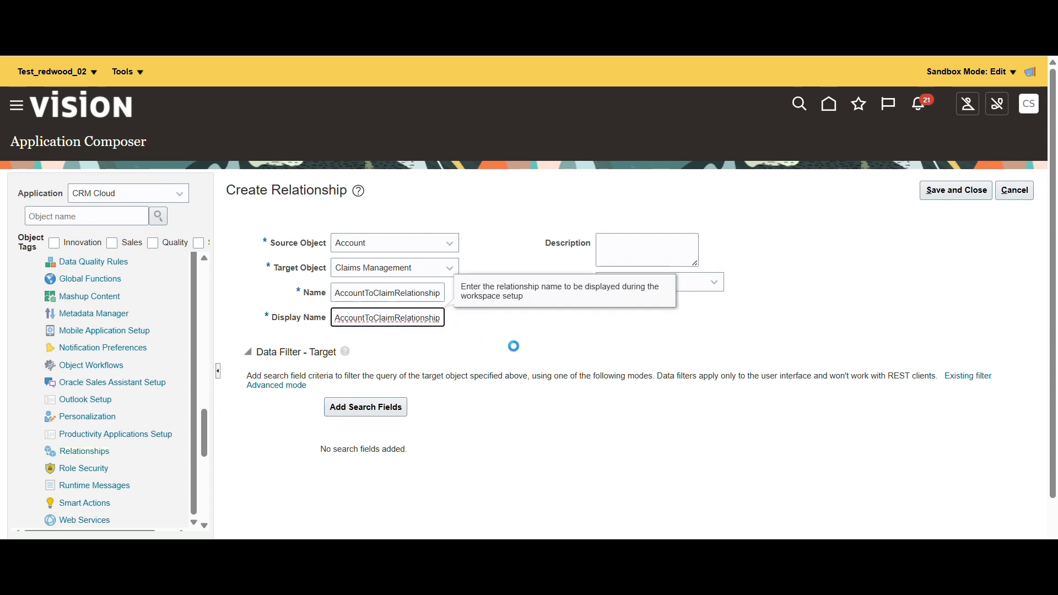
click(514, 346)
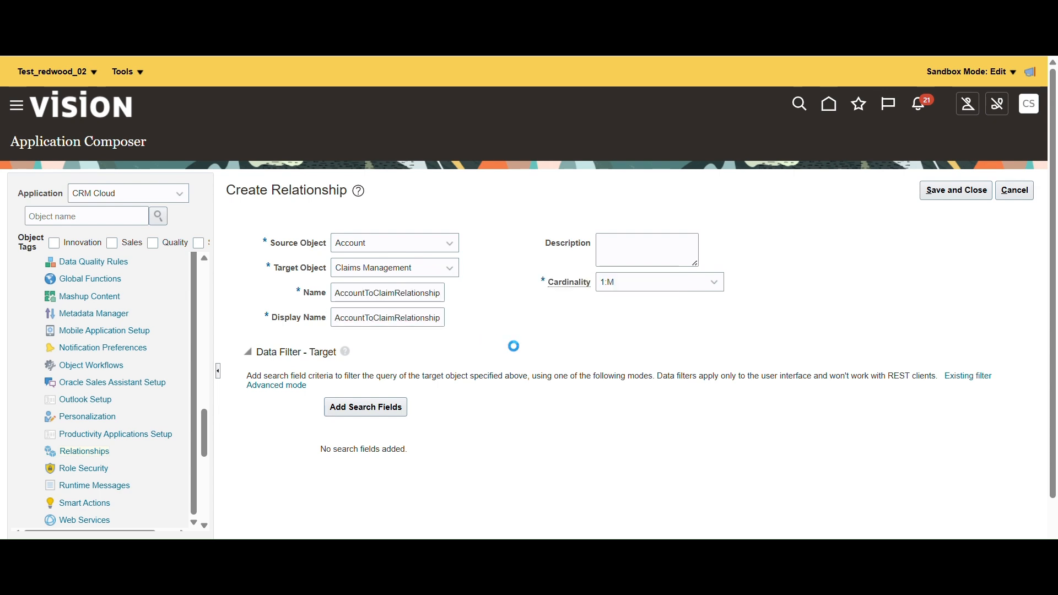
click(957, 190)
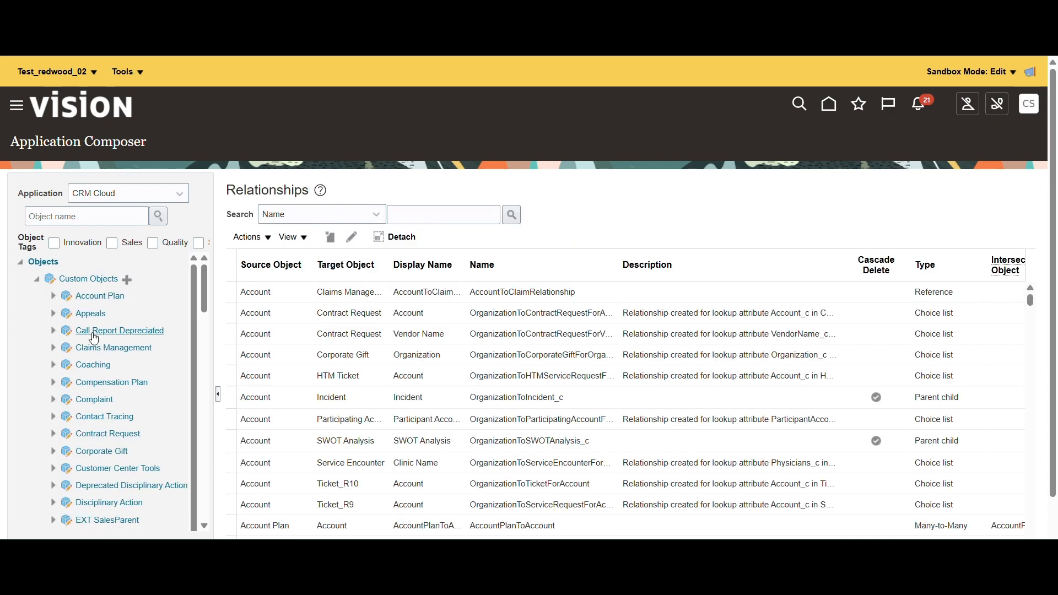
- Open the CX Extension Generator from Common Setup
scroll(141, 425, down, 5)
scroll(140, 425, up, 4)
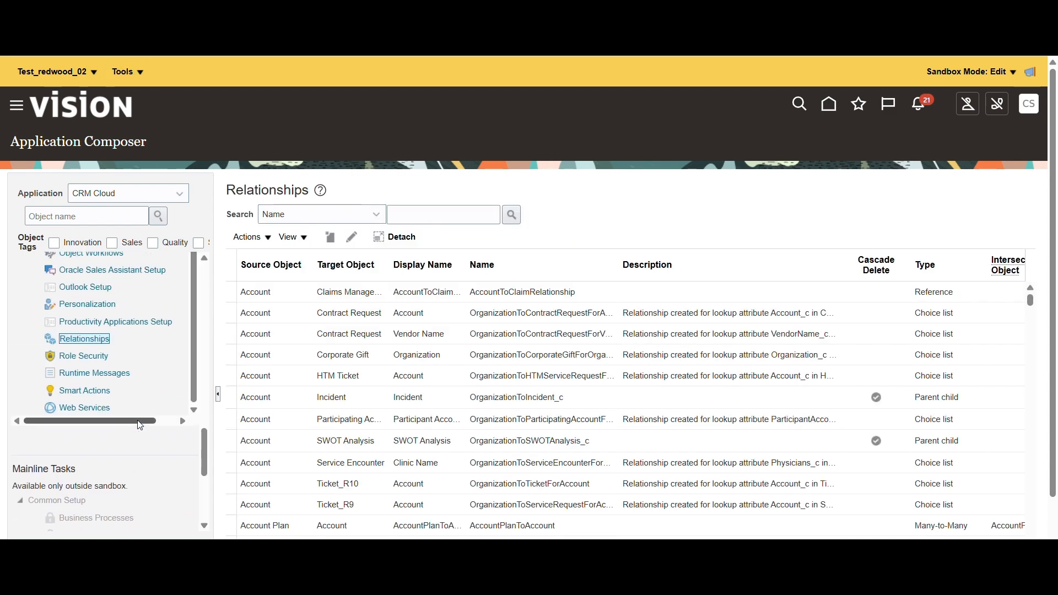
scroll(144, 346, up, 2)
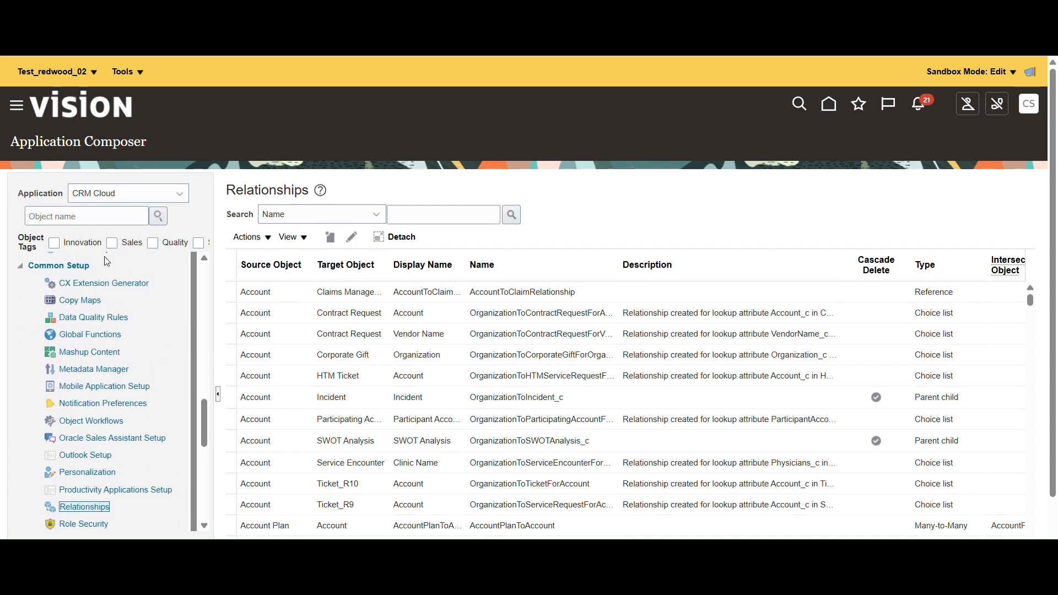
click(102, 286)
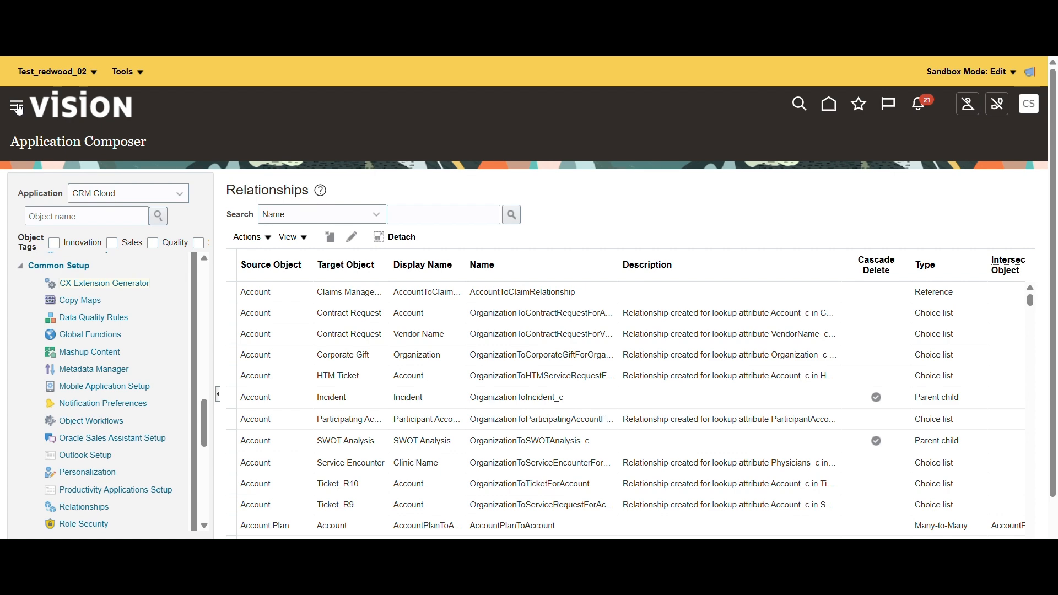
- Go to Visual Builder Studio and open the Testing workspace of the Redwood Sales Migration project
click(17, 109)
scroll(100, 373, down, 10)
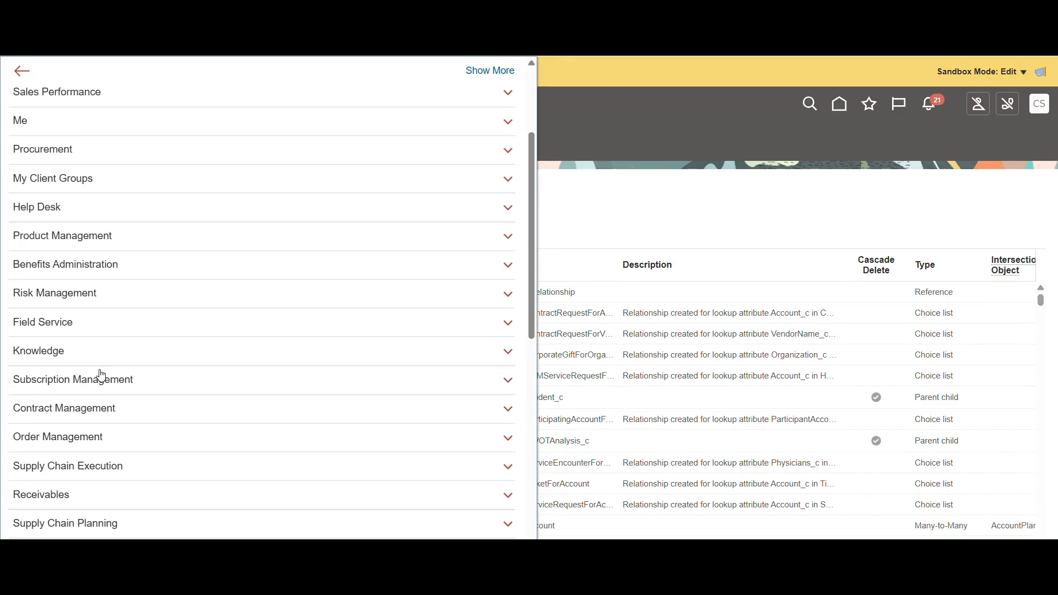
scroll(101, 375, down, 3)
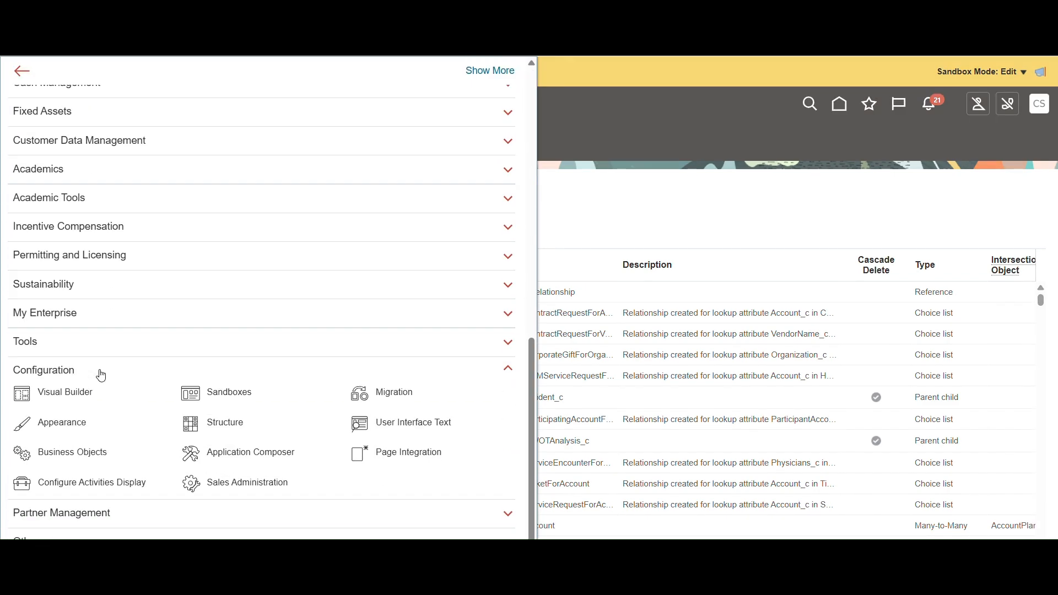
click(63, 396)
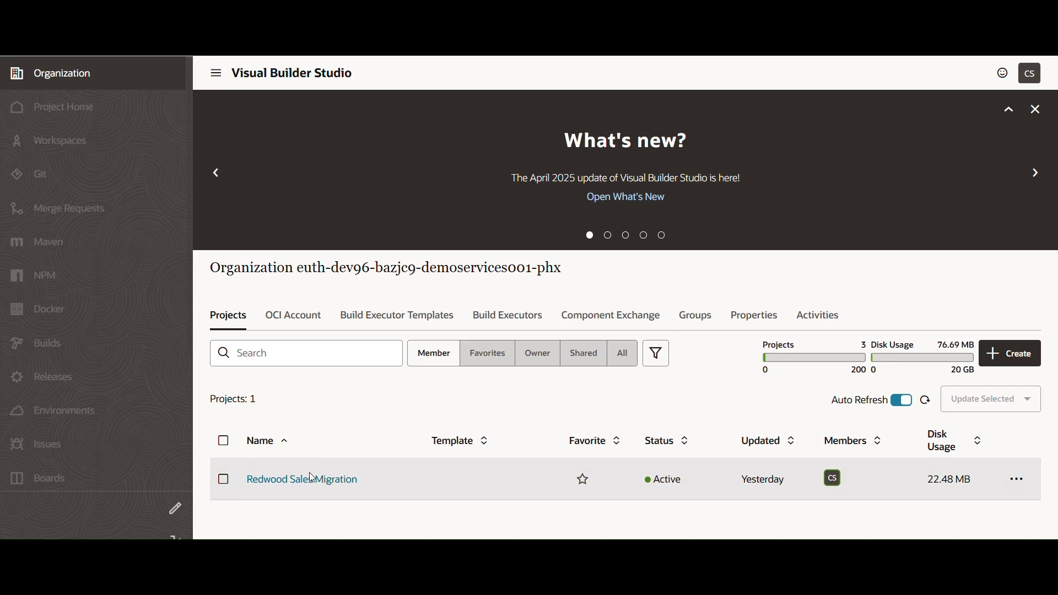
click(311, 483)
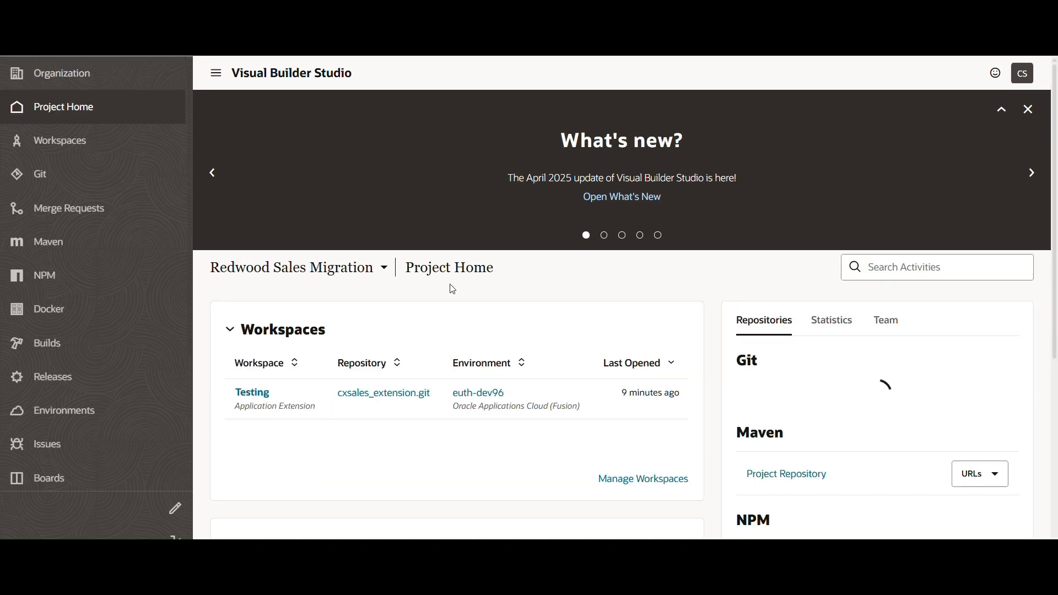
click(250, 398)
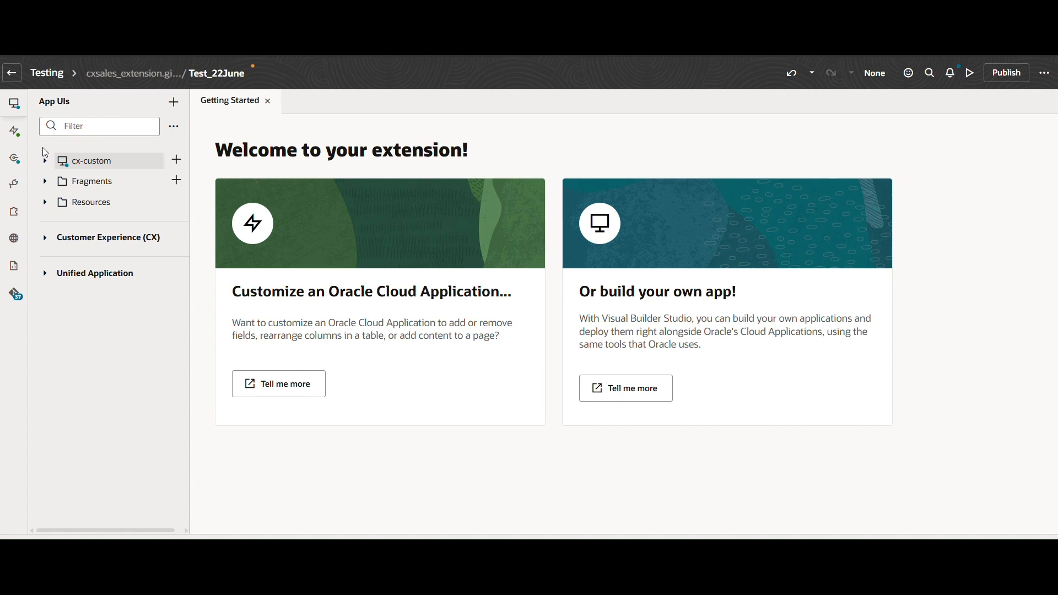
- Show the extension's layouts and export the application extension from the Testing workspace
click(19, 131)
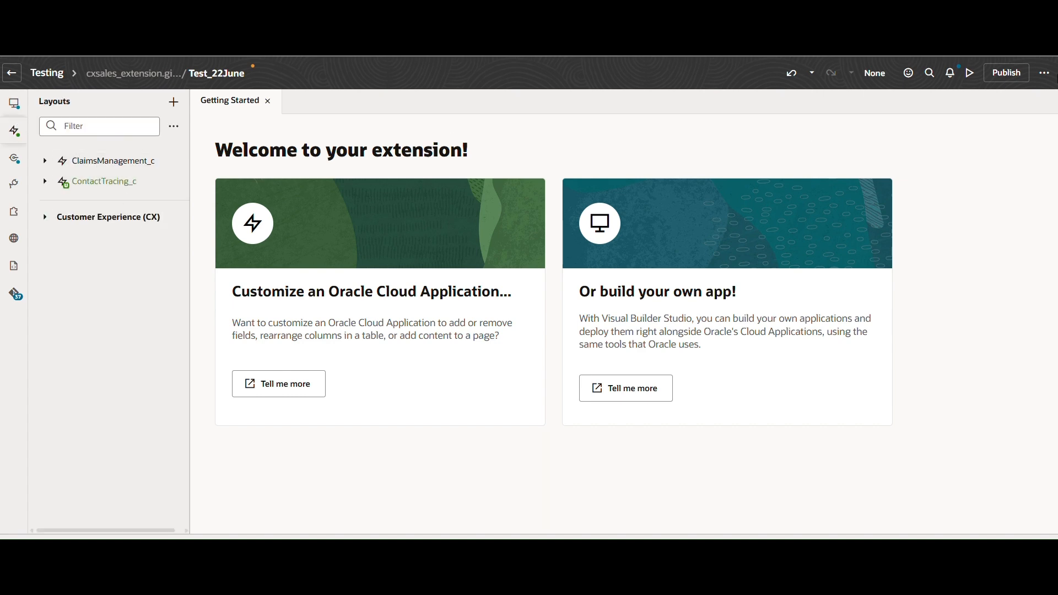
click(1051, 77)
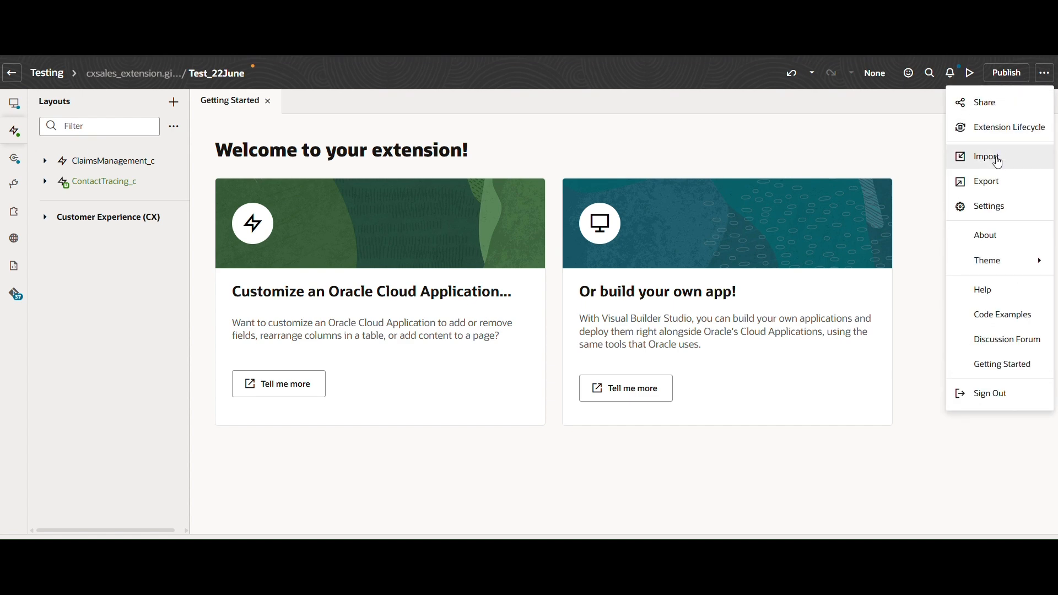
click(997, 181)
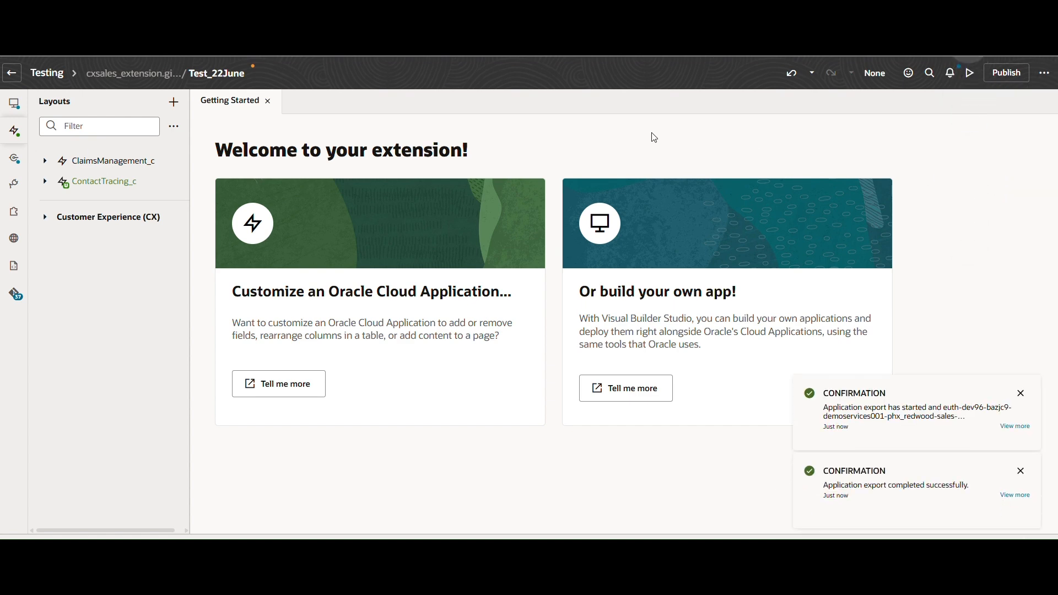
- Switch to the CX Extension Generator and import euth-dev96-bazjc9-demoservices001-phx_redwood-sales-migration_114790_41-1.0 (3).zip
key(ctrl+Tab)
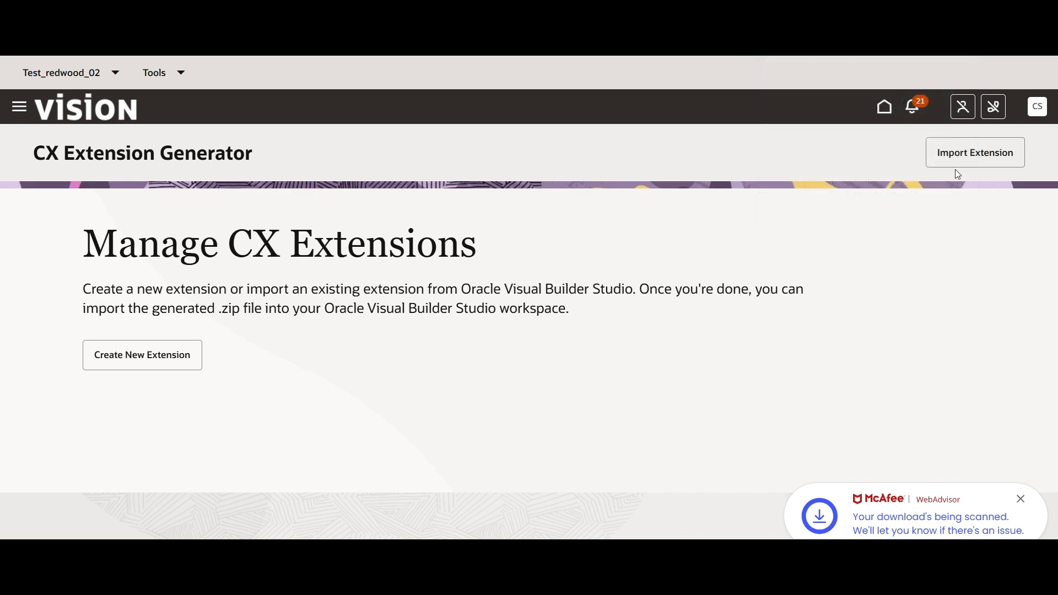
click(966, 164)
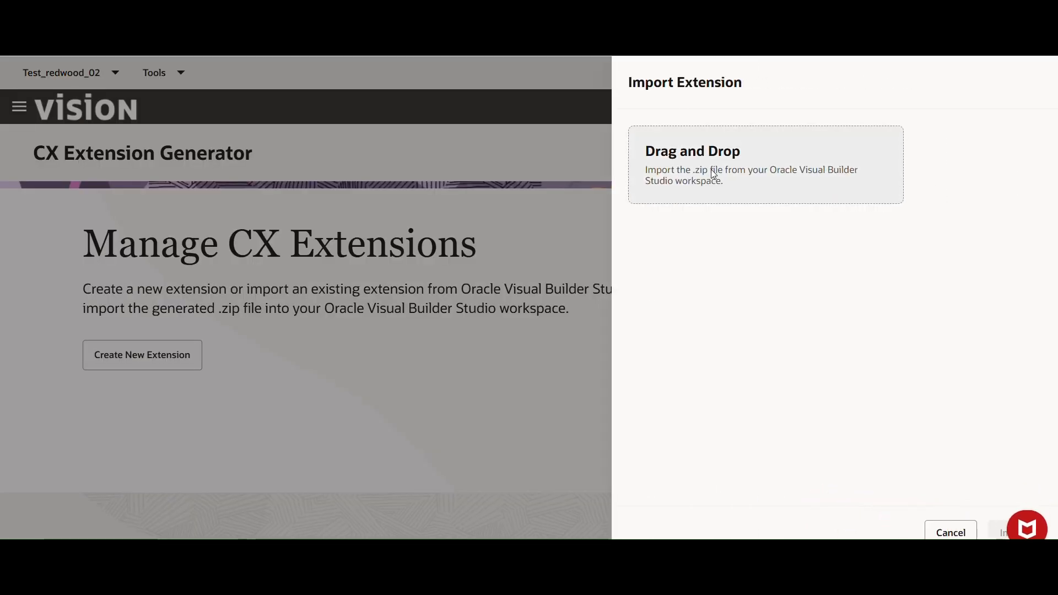
click(684, 174)
double_click(209, 122)
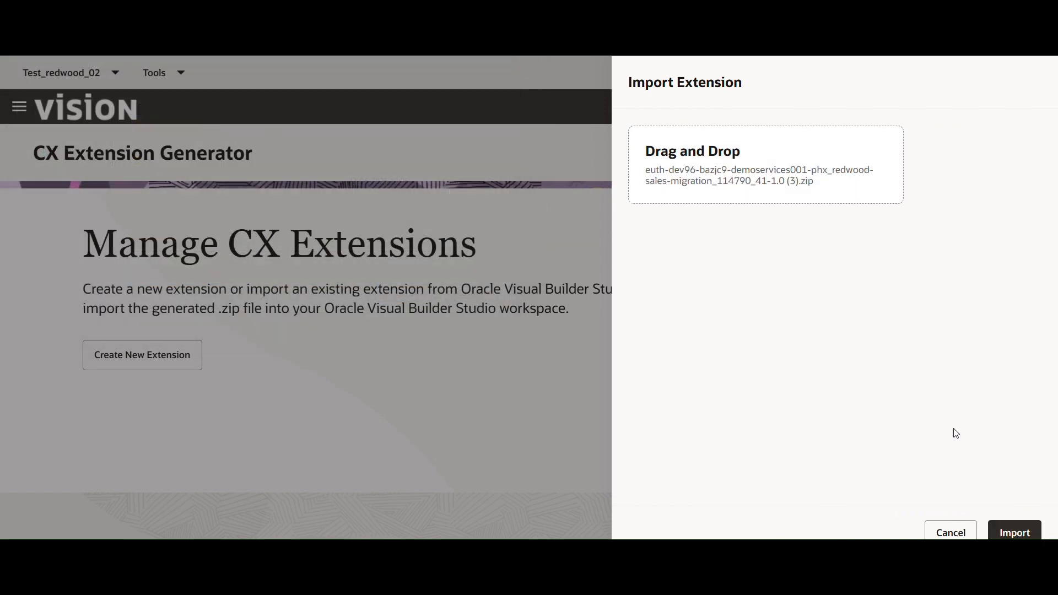
click(1022, 532)
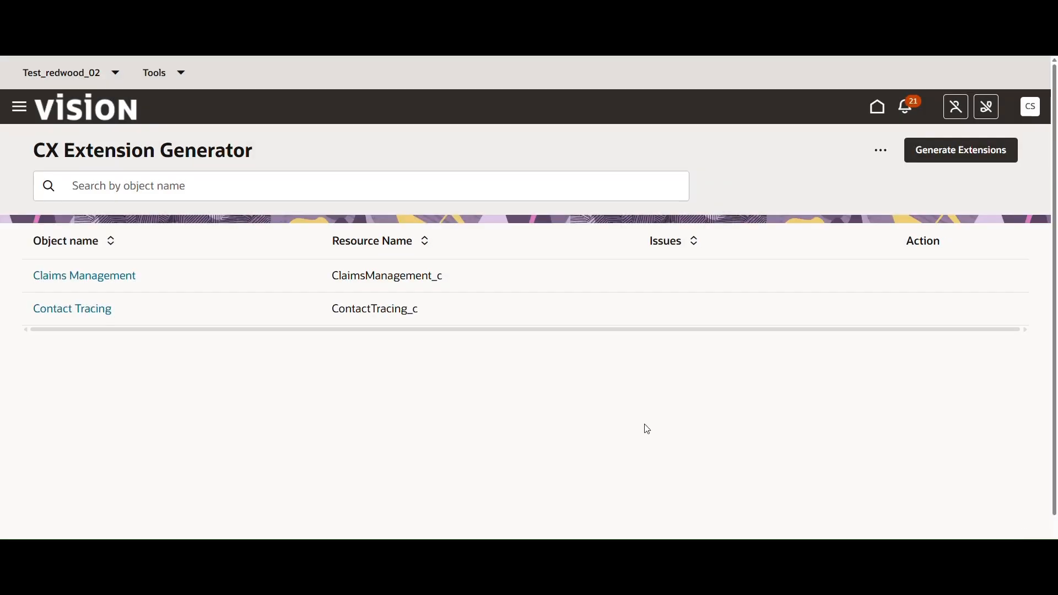
- Add the Account object to the imported extension's object list
click(873, 158)
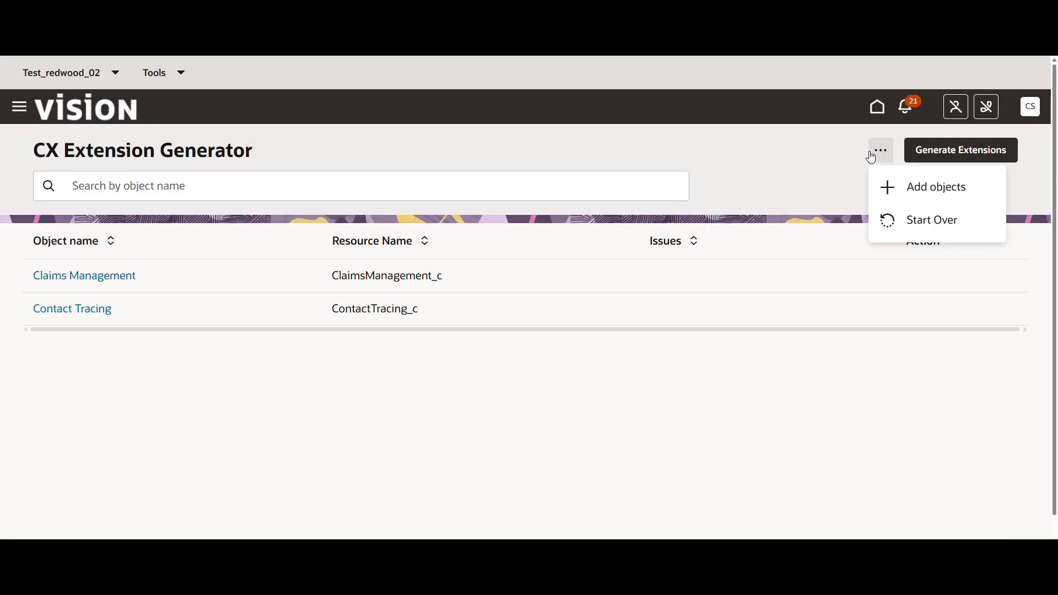
click(926, 189)
click(763, 176)
text(ac)
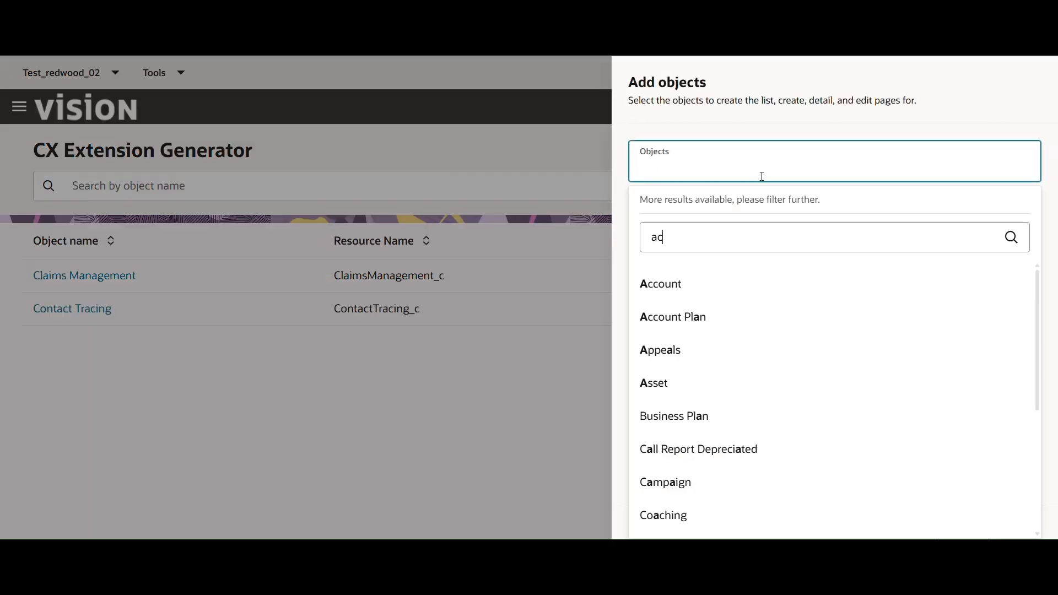
text(c)
click(710, 255)
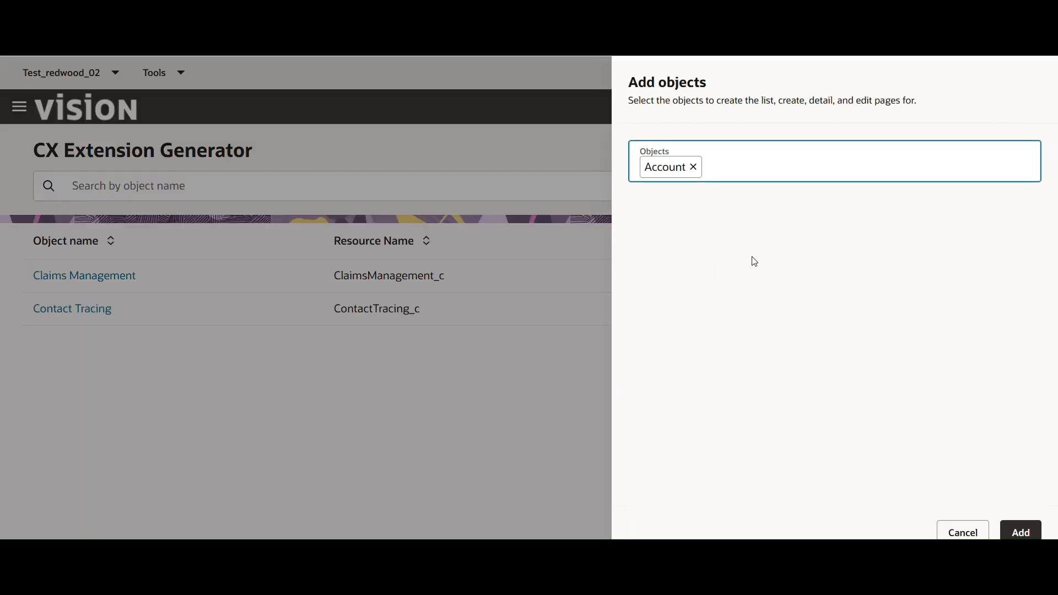
click(1026, 532)
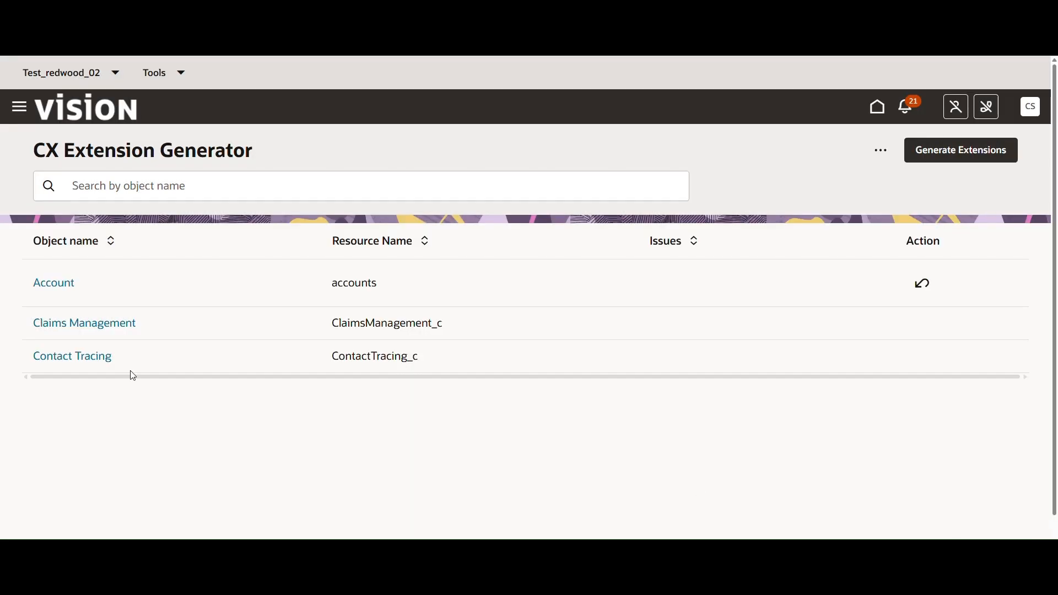
- Open the Account object and add a Claims Management panel with a subview created for it
click(51, 285)
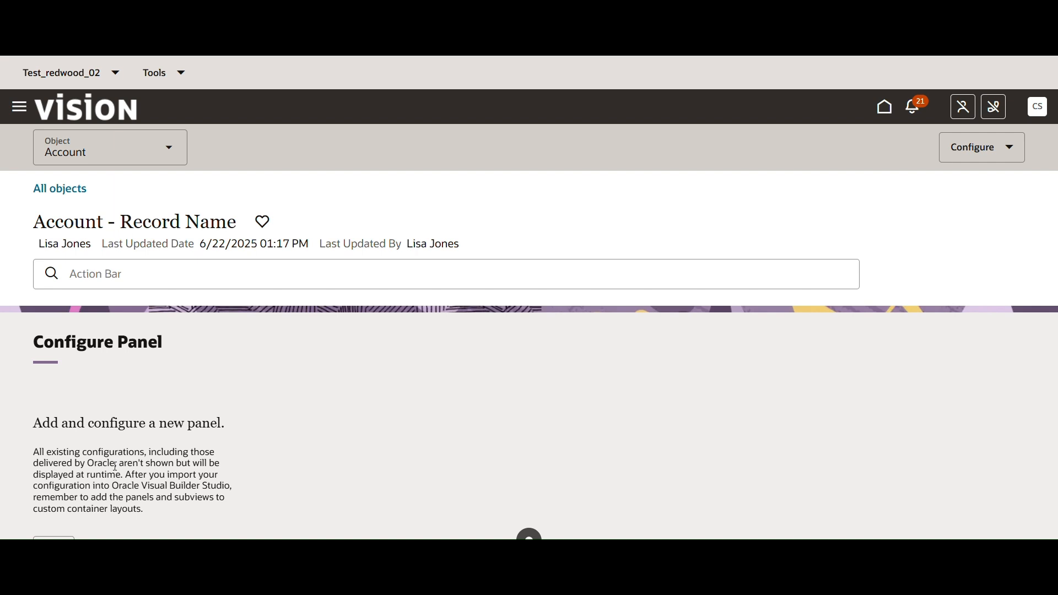
click(54, 539)
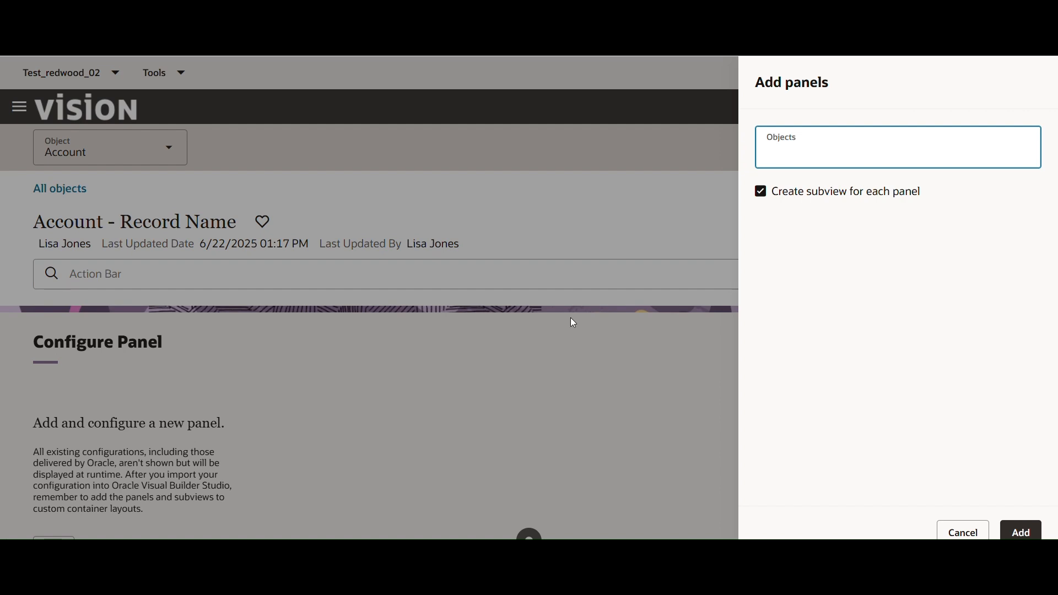
click(868, 149)
text(cl)
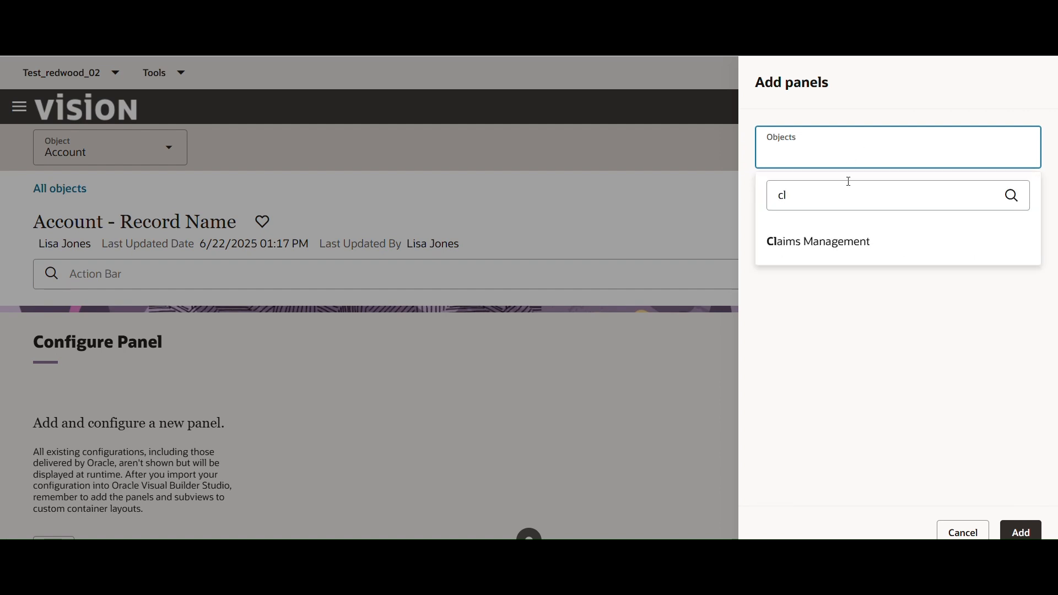
click(846, 241)
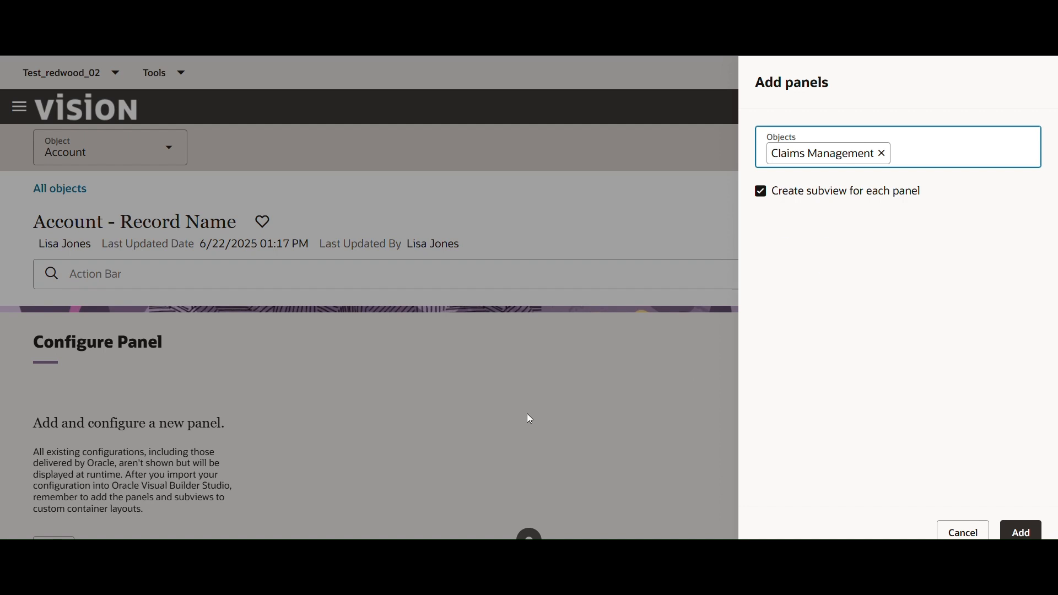
click(1033, 536)
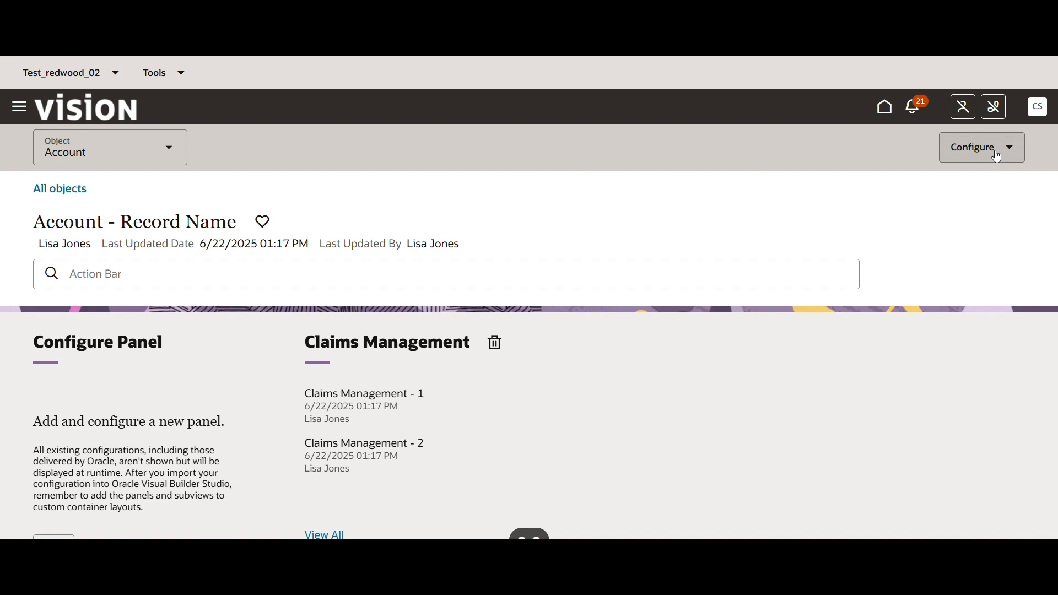
- Review Account's smart actions and update them with Add Claims Management, Create Claims Management and Remove - Claims Management selected
click(999, 158)
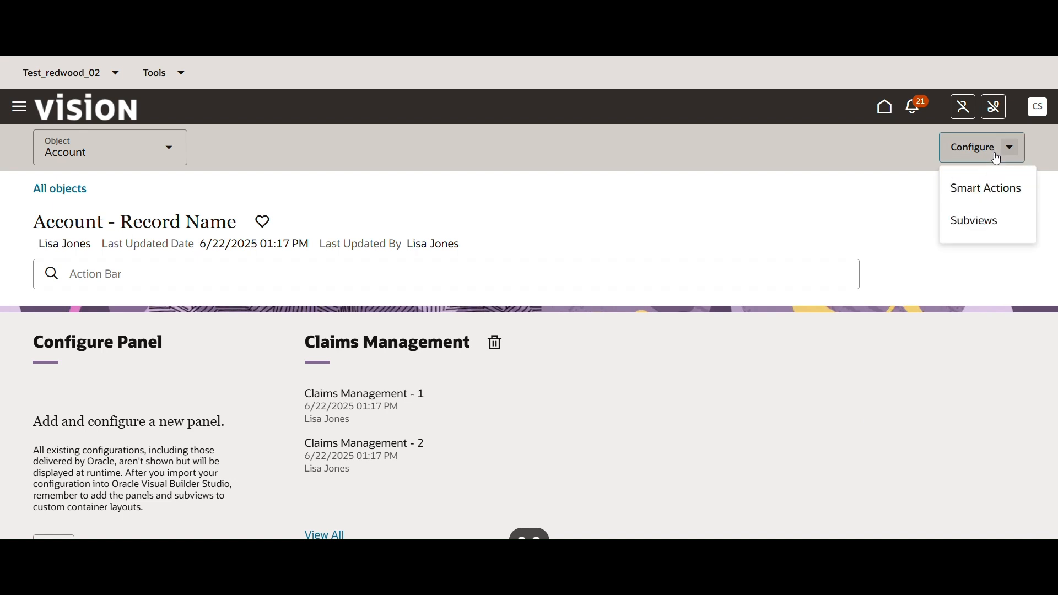
click(990, 193)
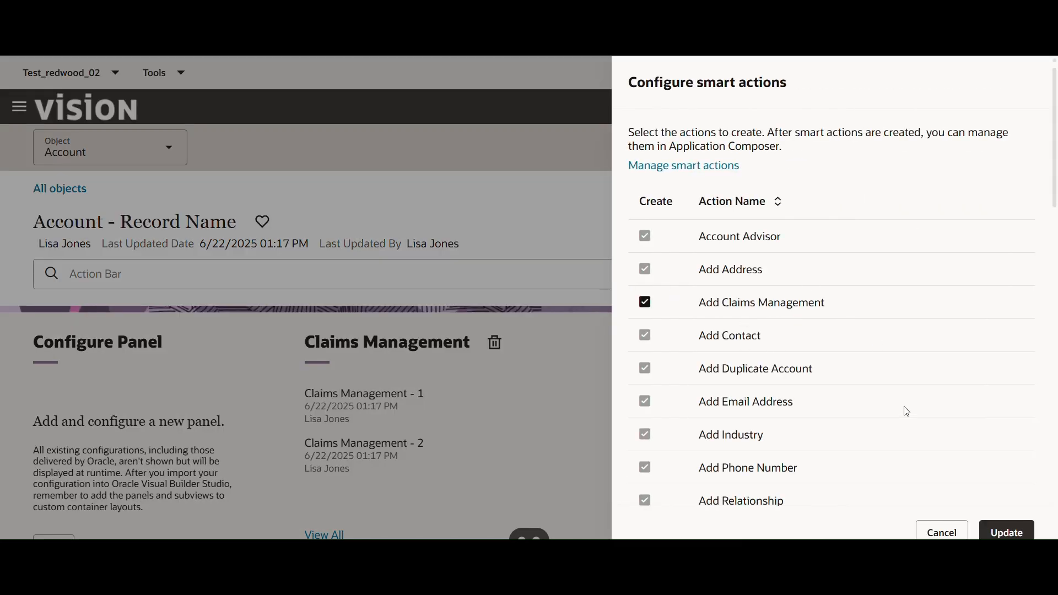
scroll(907, 412, down, 3)
scroll(907, 412, down, 8)
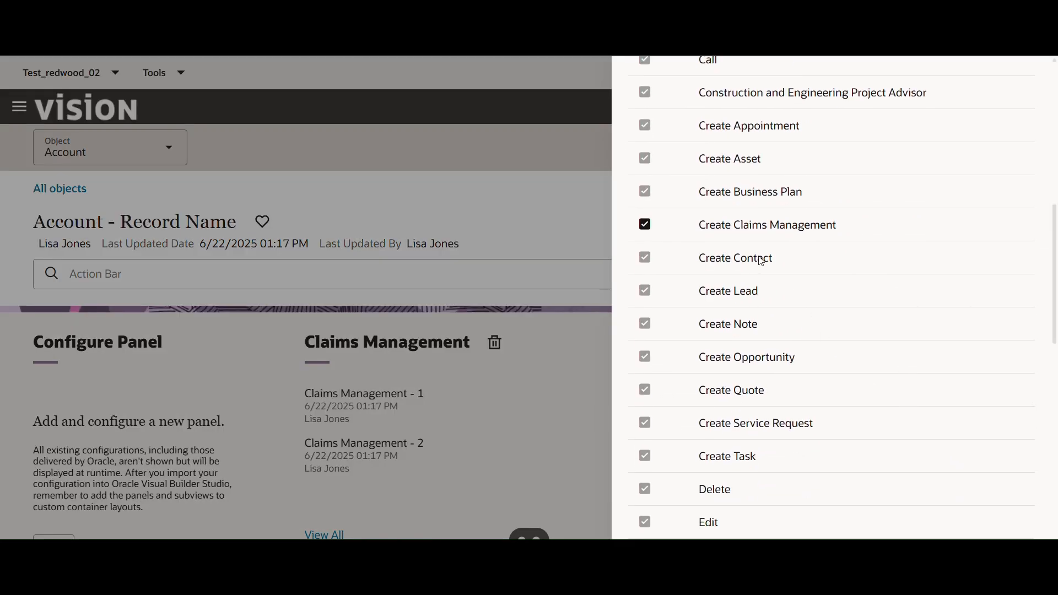
scroll(847, 392, down, 10)
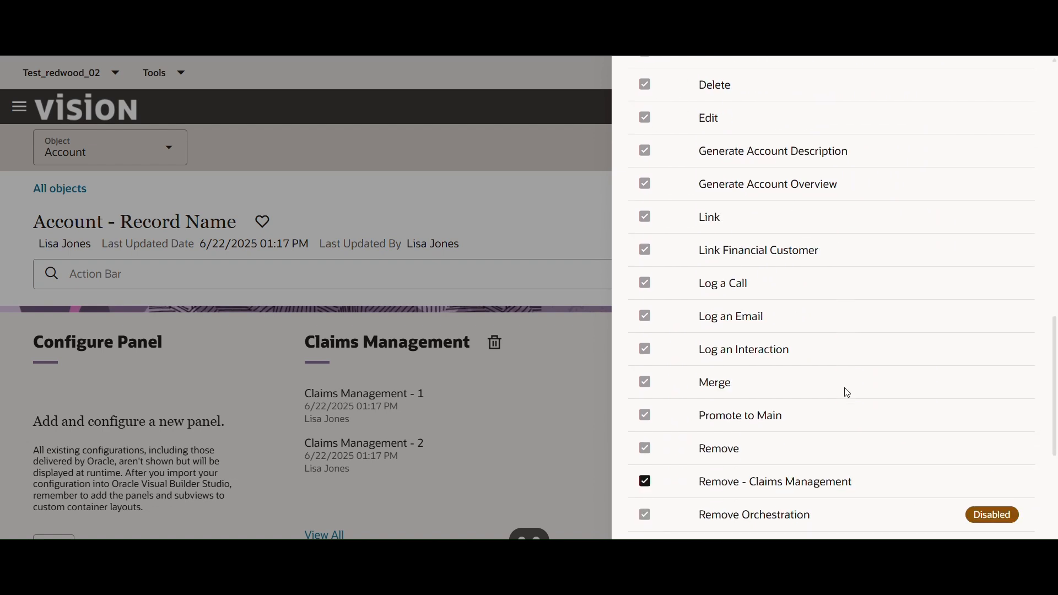
scroll(800, 467, down, 7)
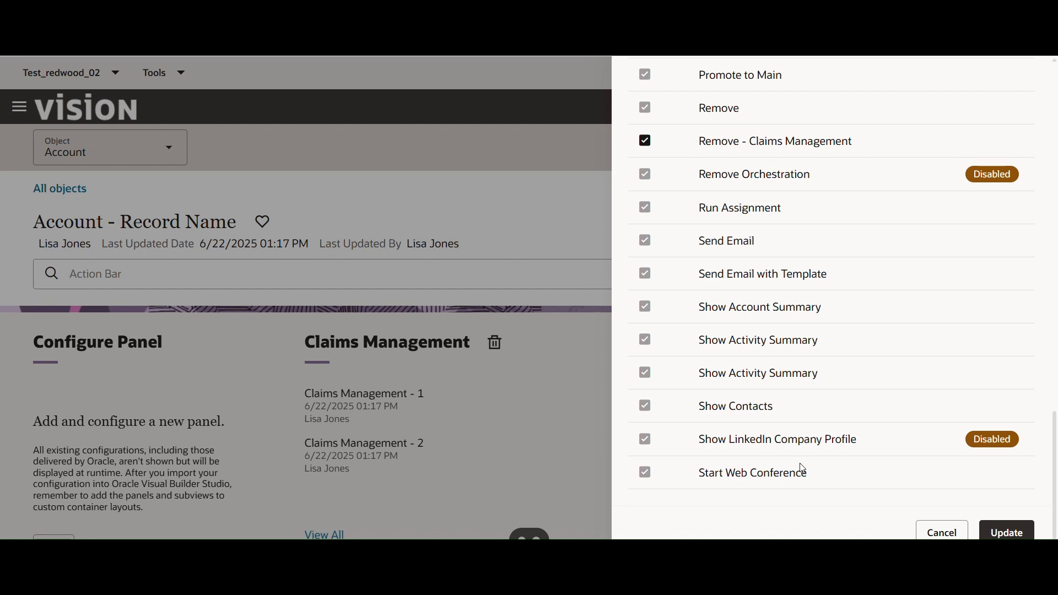
scroll(803, 469, up, 20)
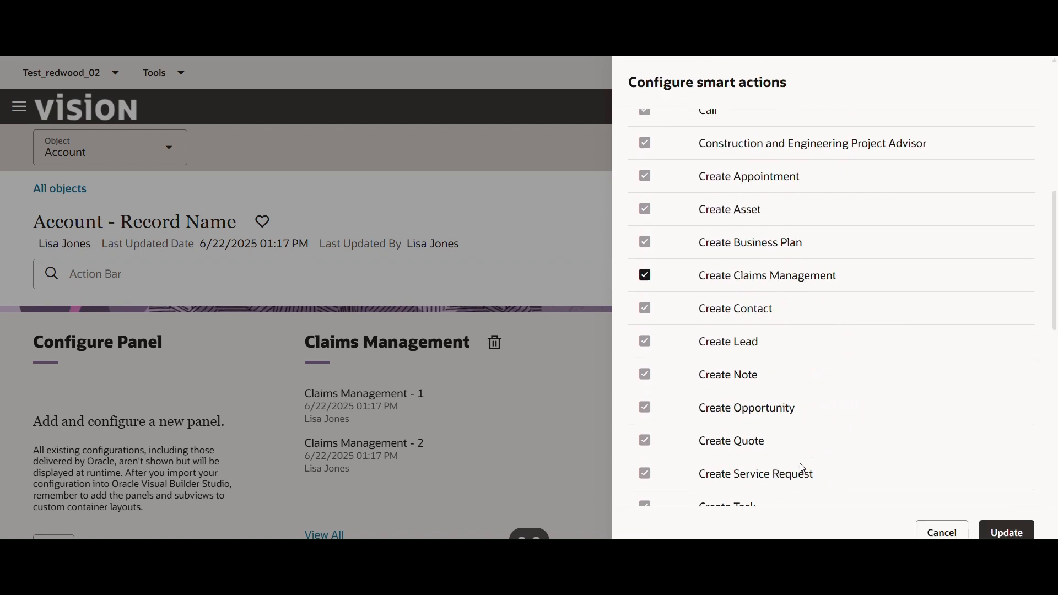
scroll(803, 469, down, 2)
scroll(802, 468, up, 2)
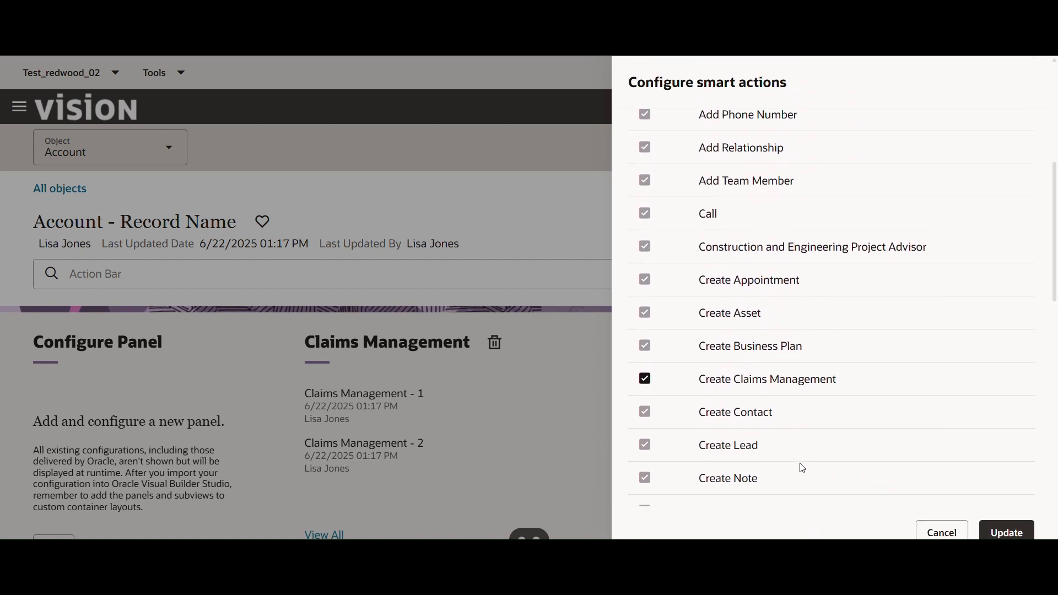
click(650, 418)
click(648, 416)
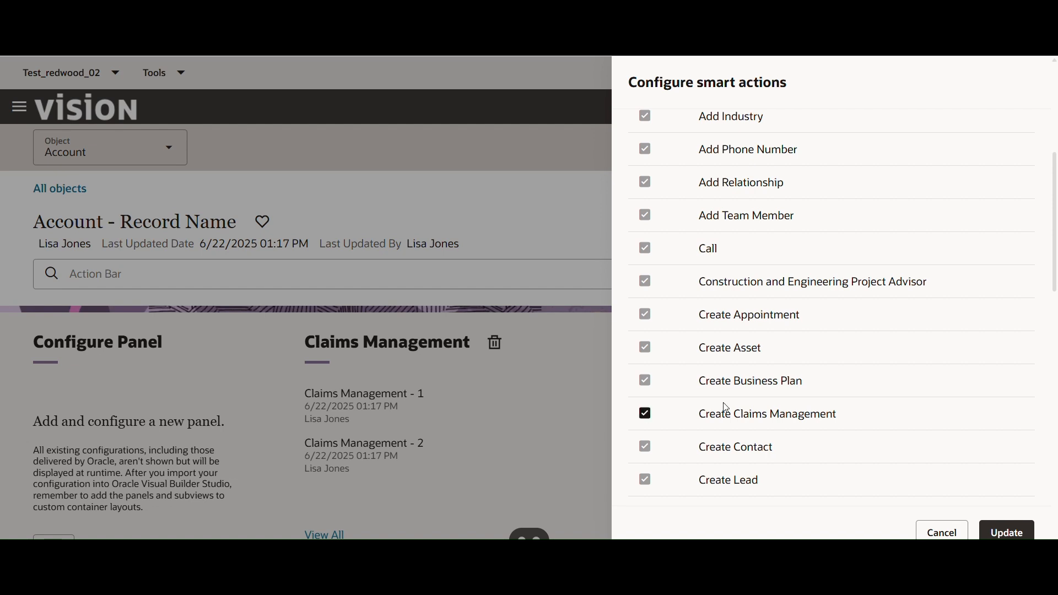
click(1010, 532)
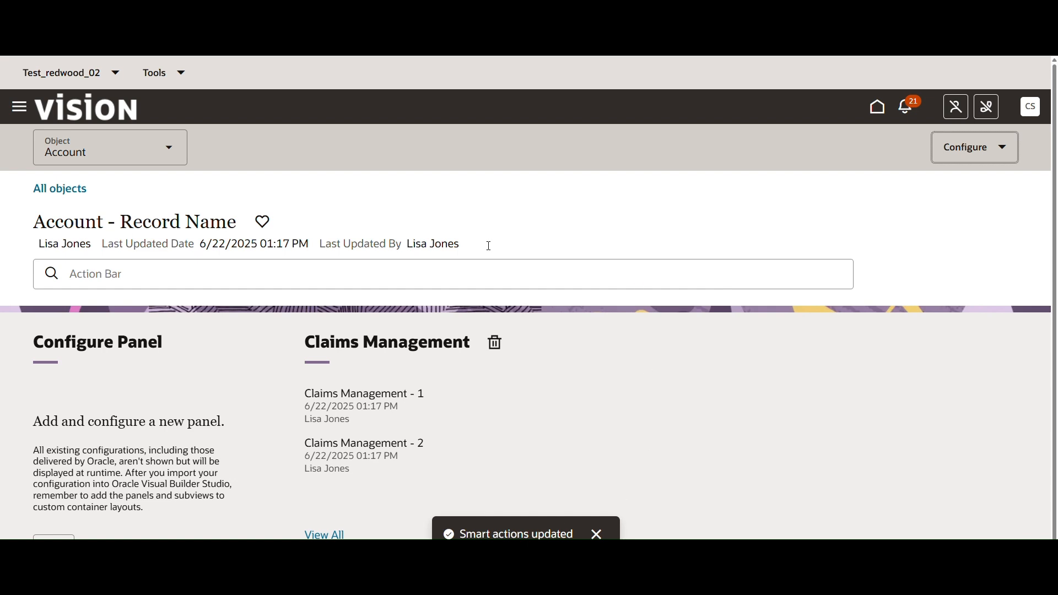
- Return to the list of all objects and generate the extensions
click(58, 191)
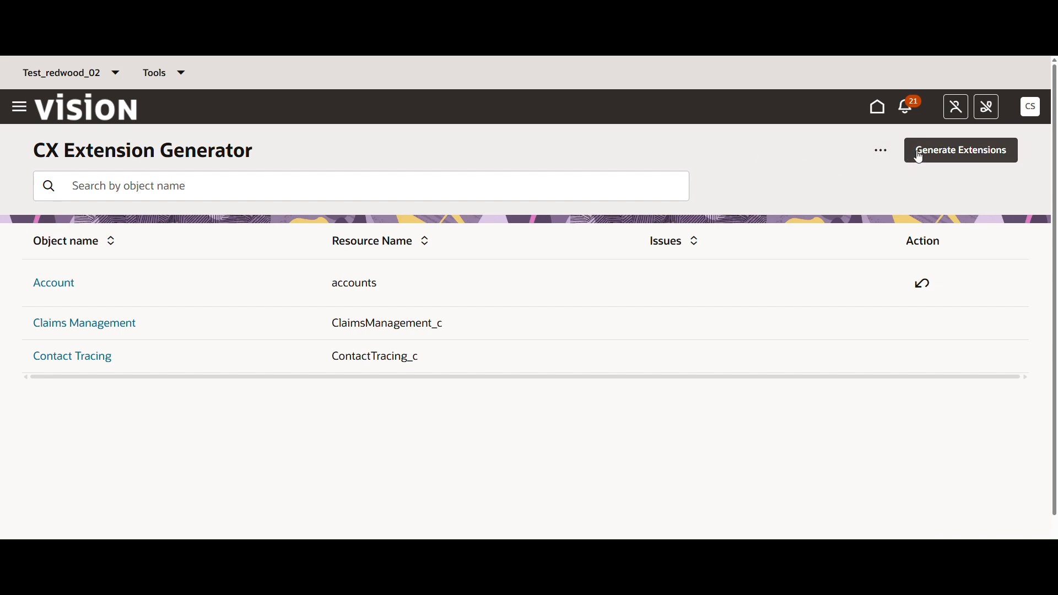
click(971, 157)
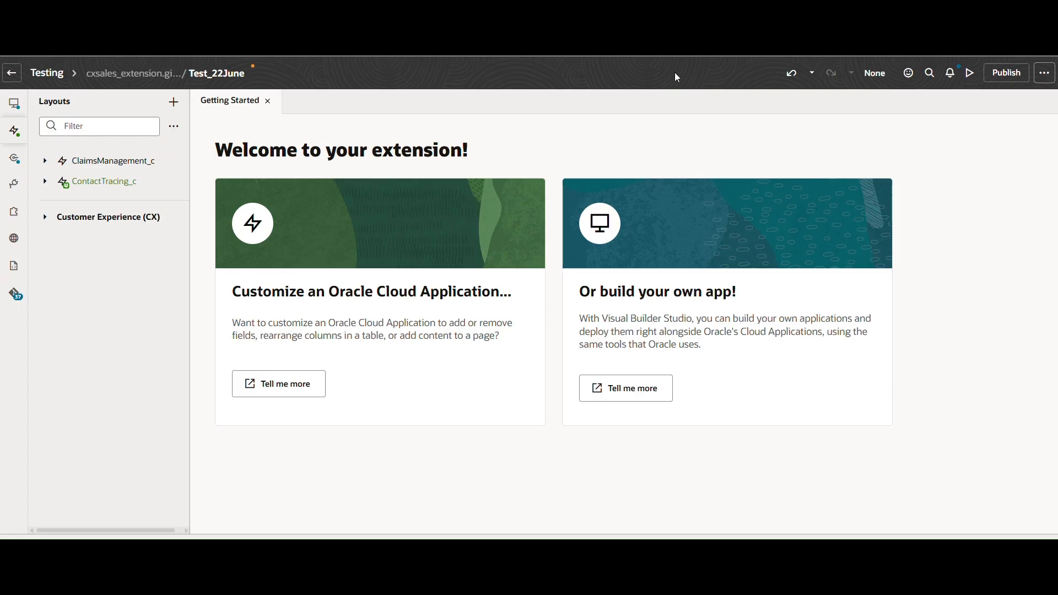
- Switch to Visual Builder Studio and import custom (5).zip into the Testing workspace, keeping the existing root folder files
click(1046, 73)
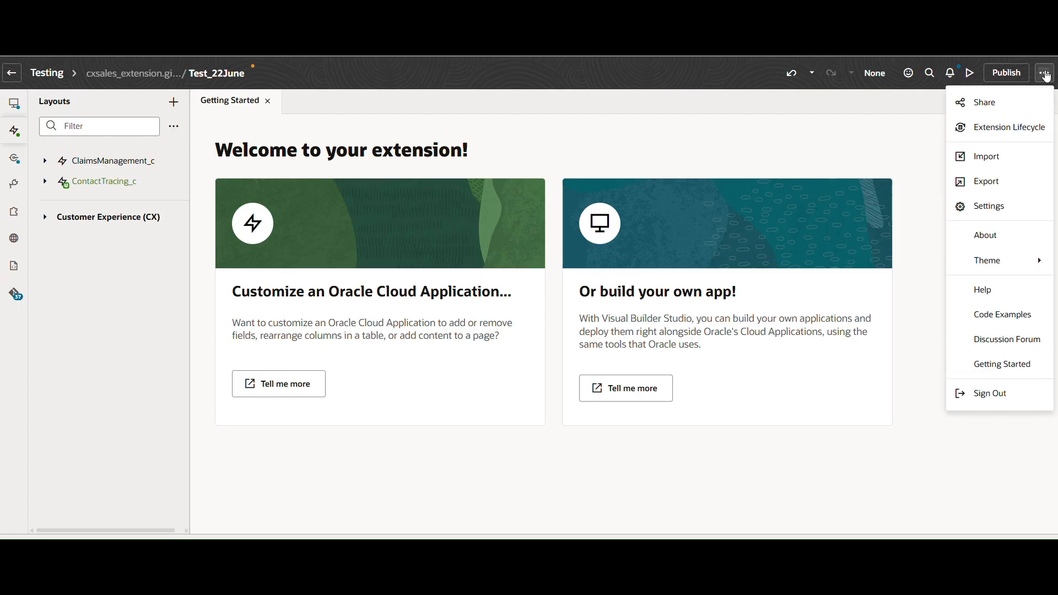
click(990, 157)
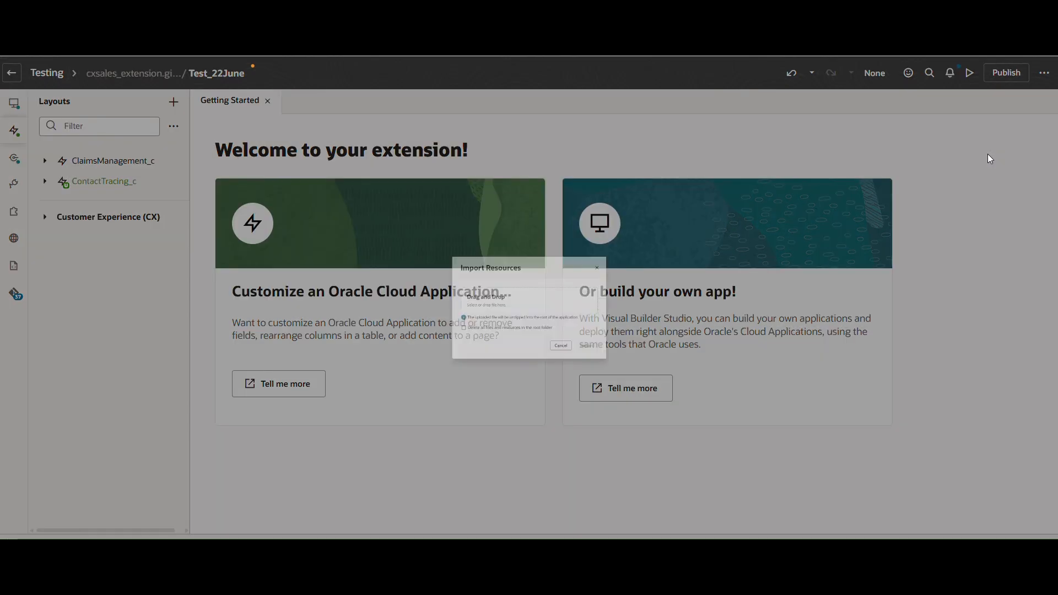
click(540, 290)
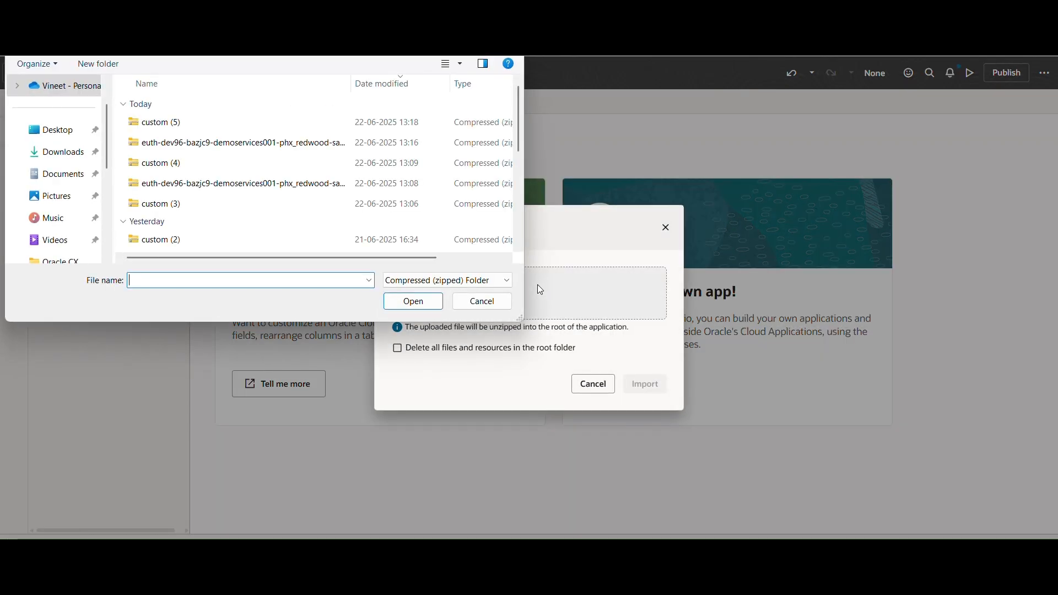
double_click(224, 124)
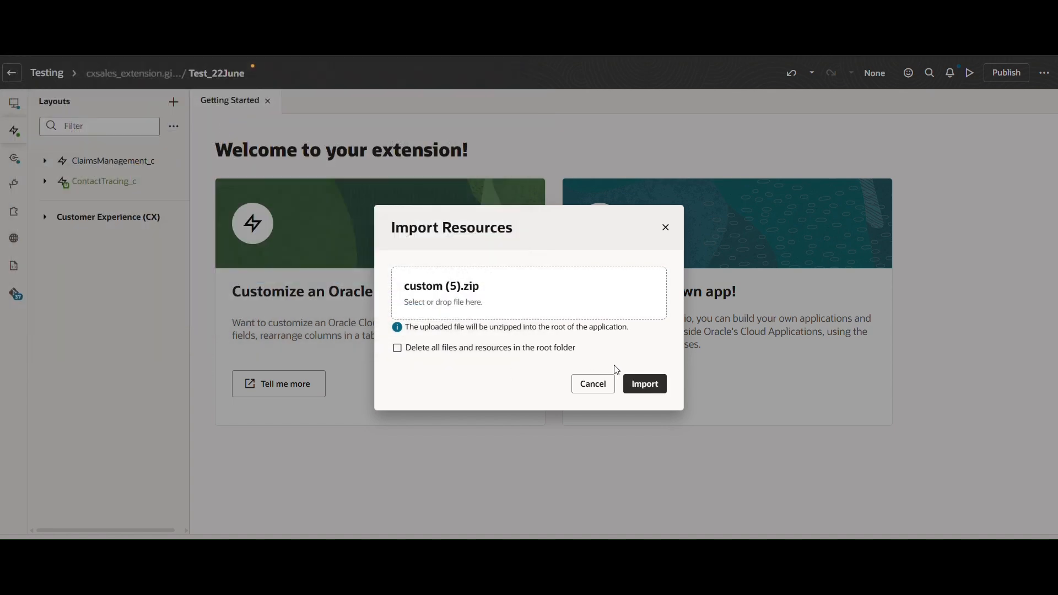
click(646, 389)
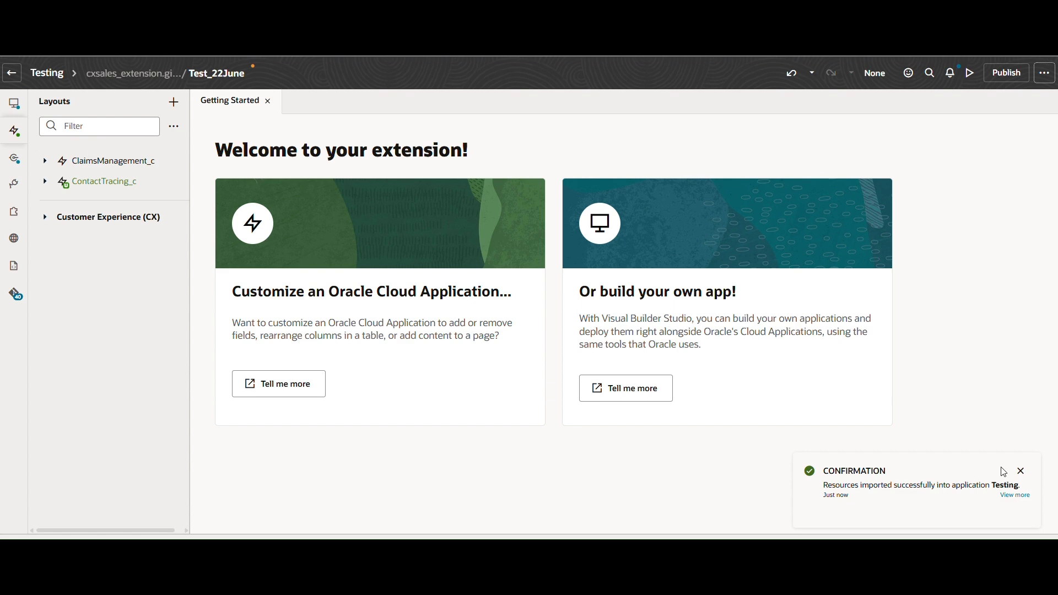
click(1025, 476)
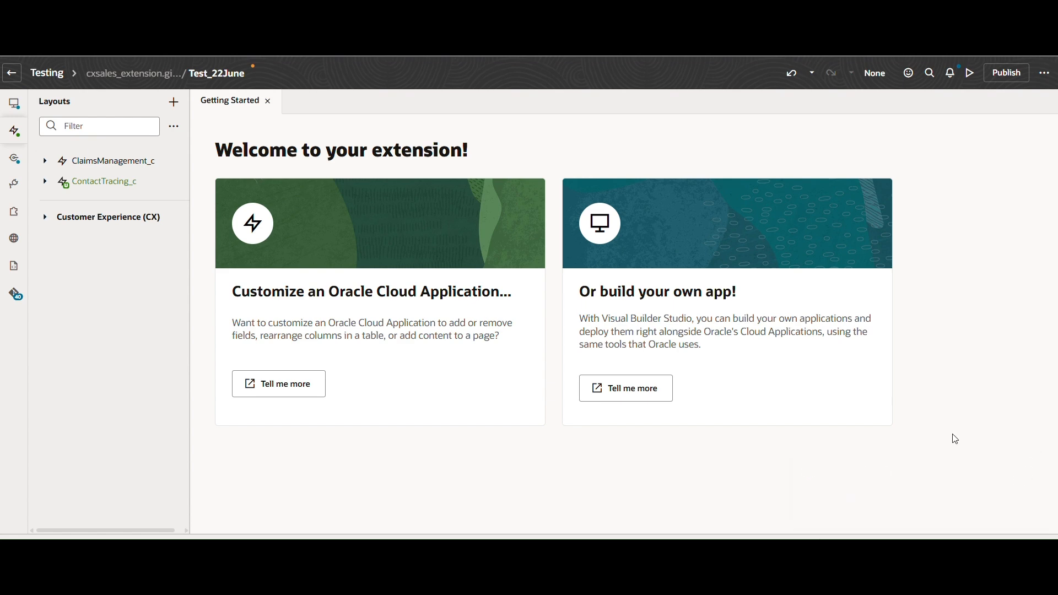
- Open the accounts-list page under cx-sales and go to the detail page of VS 02 PRM Account Territory Test
click(269, 101)
click(14, 106)
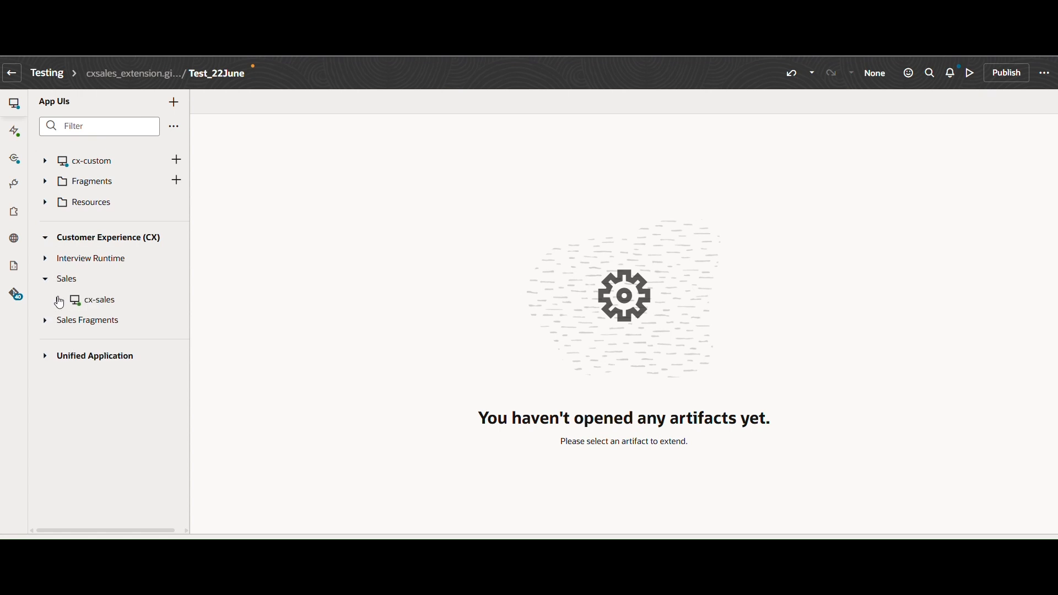
click(60, 304)
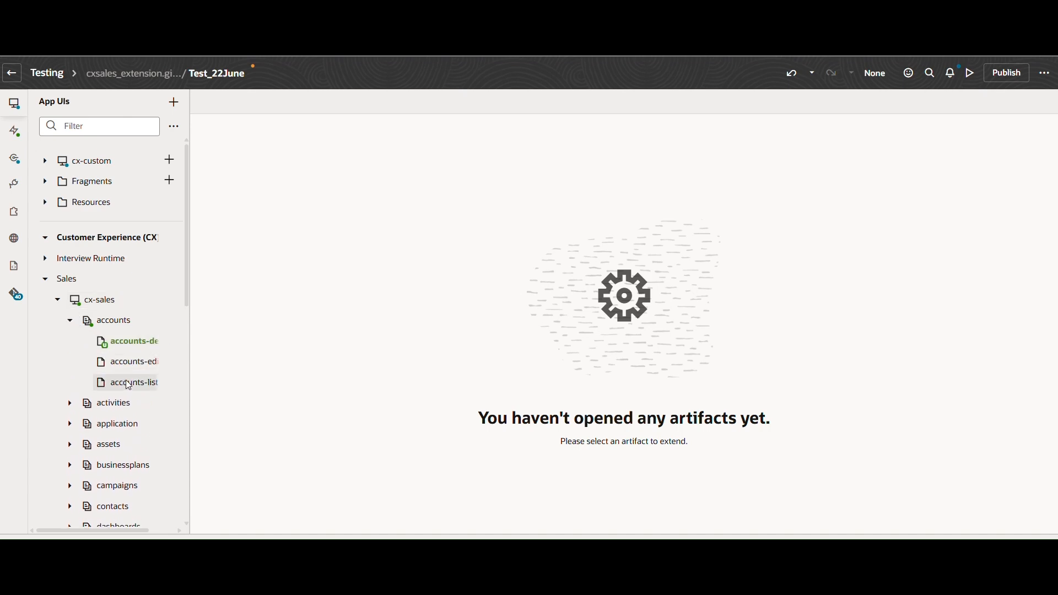
click(128, 382)
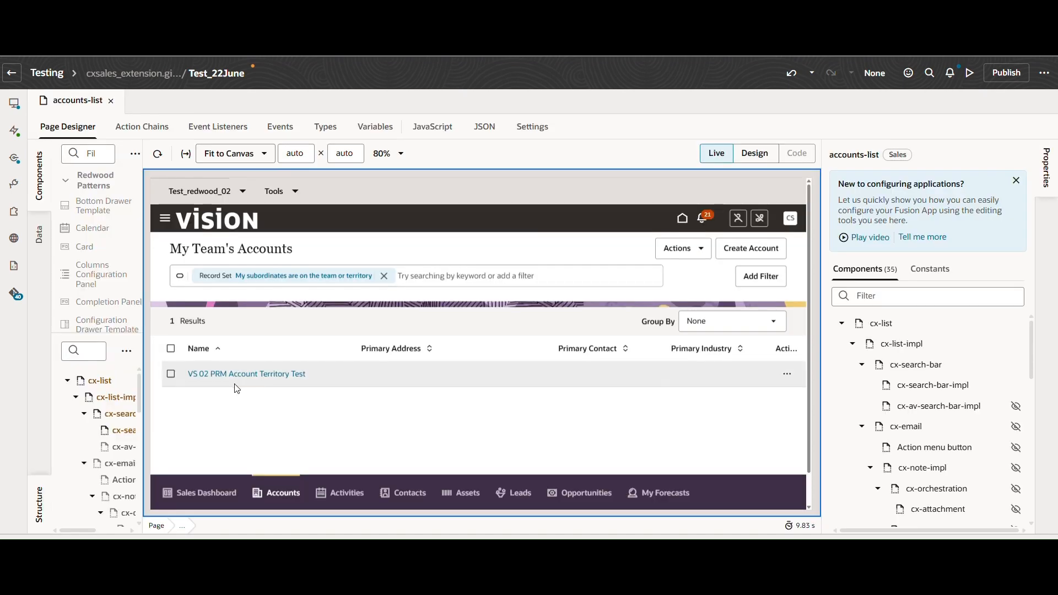
click(262, 378)
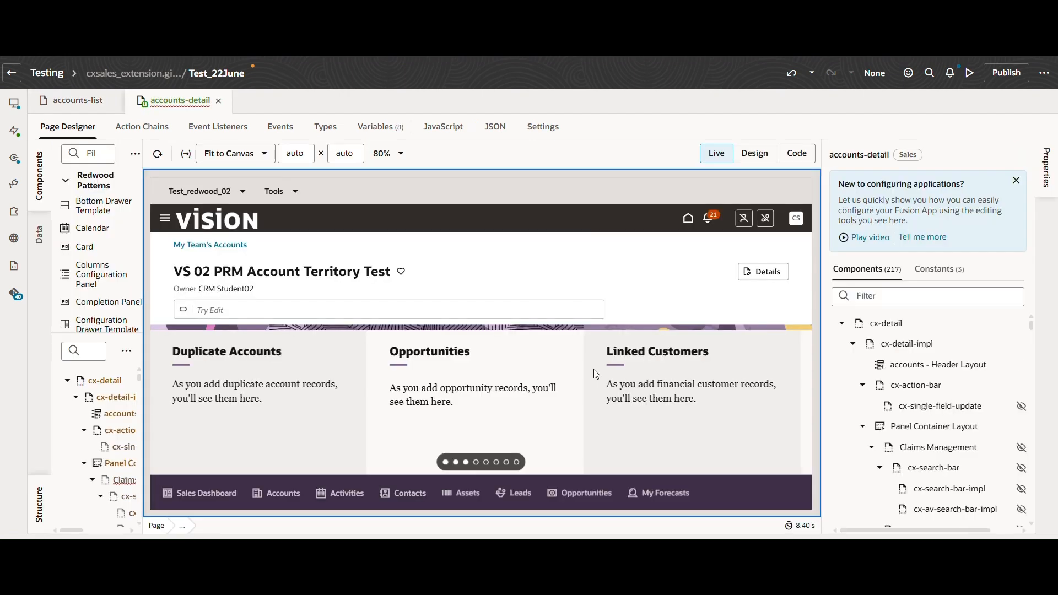
- Look through the account's panels and the Panel Container Layout sections on accounts-detail, and open the layout's section rules
scroll(594, 369, right, 15)
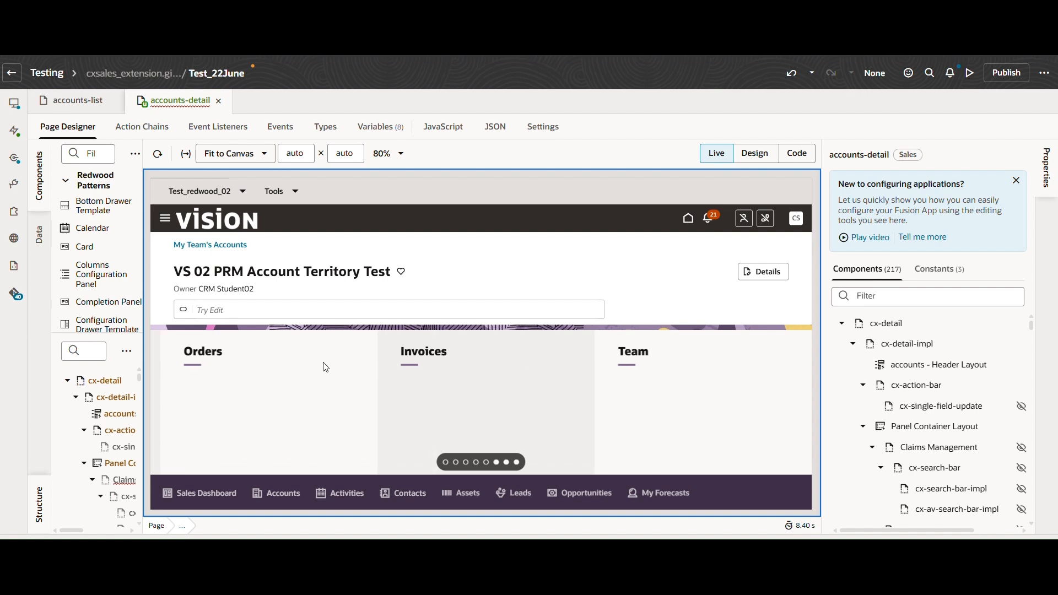
scroll(673, 376, left, 5)
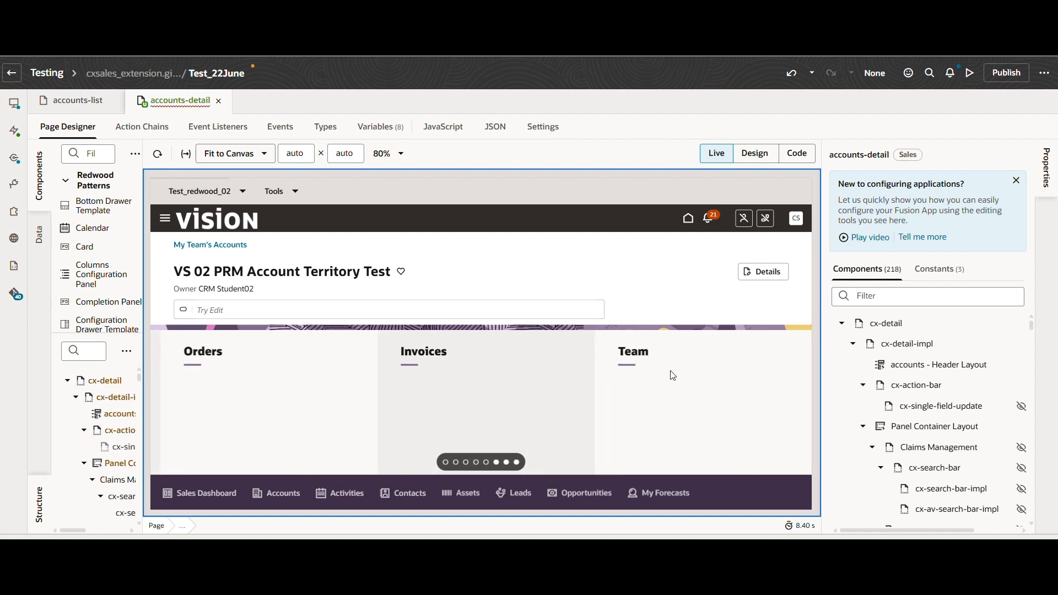
scroll(674, 376, left, 3)
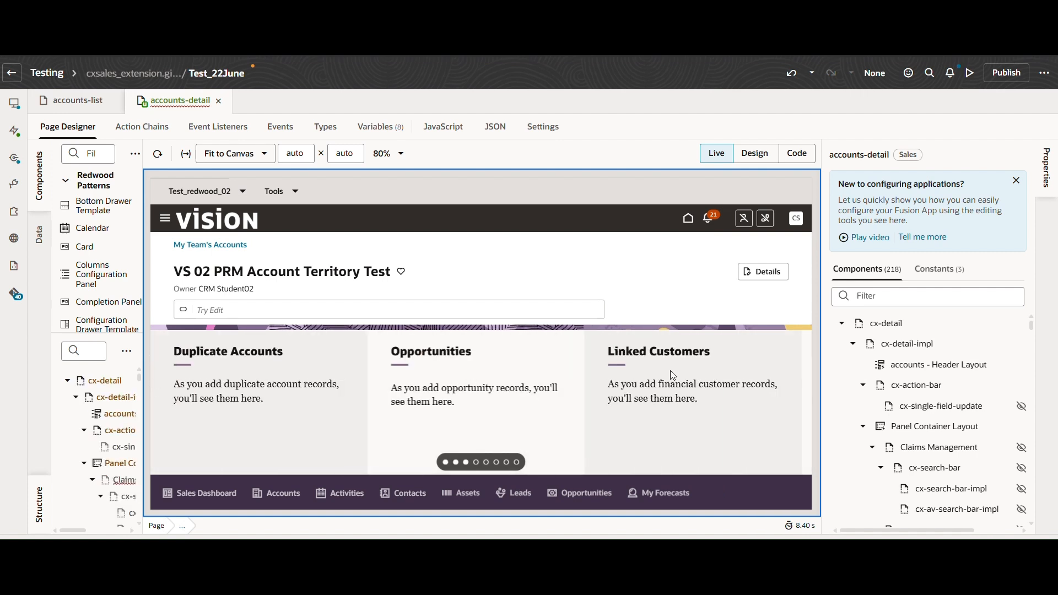
click(901, 426)
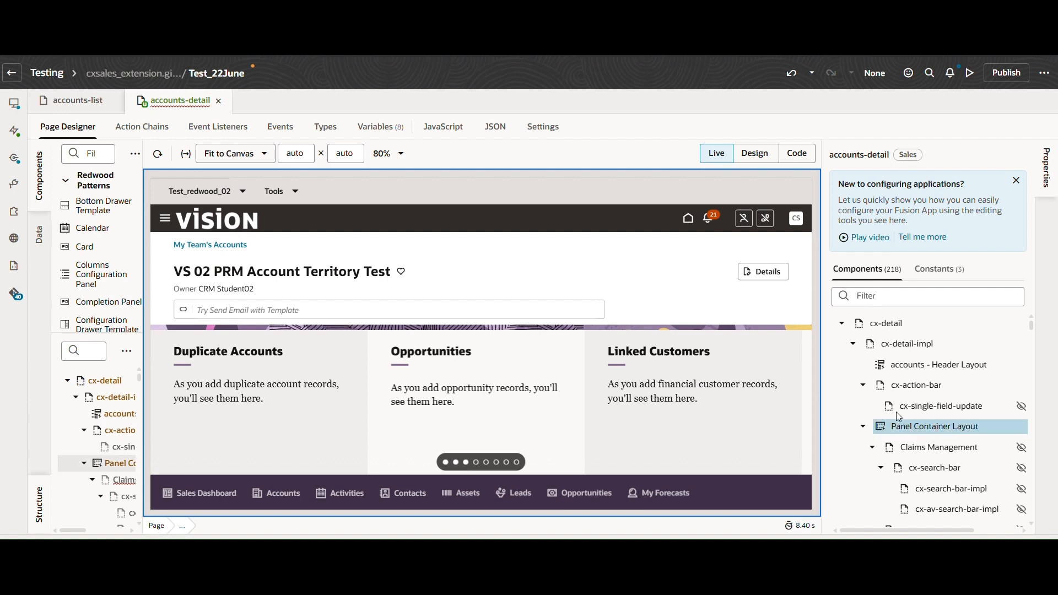
click(956, 427)
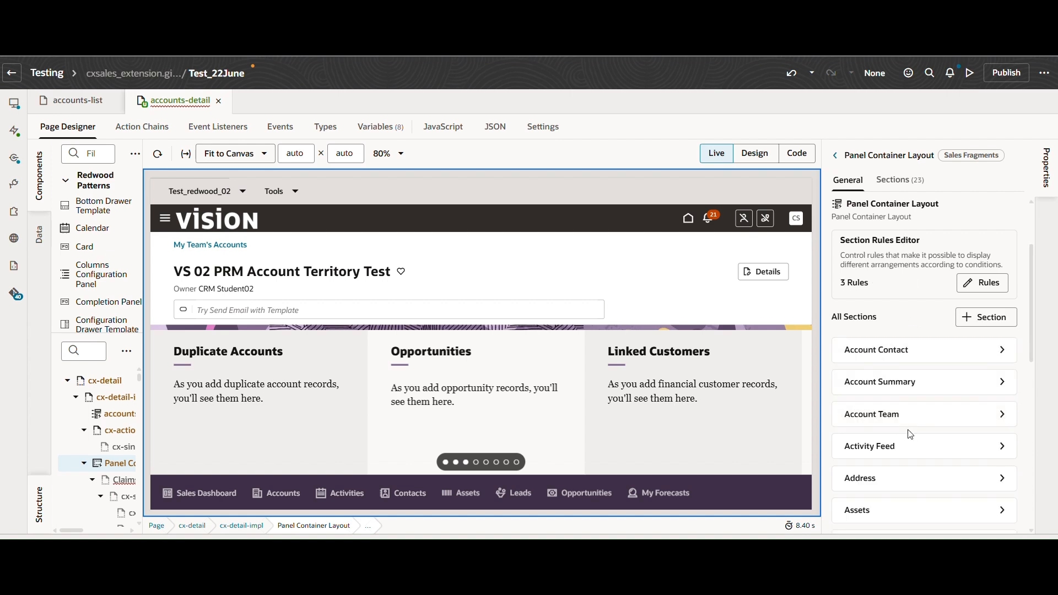
scroll(911, 436, down, 10)
scroll(911, 436, up, 6)
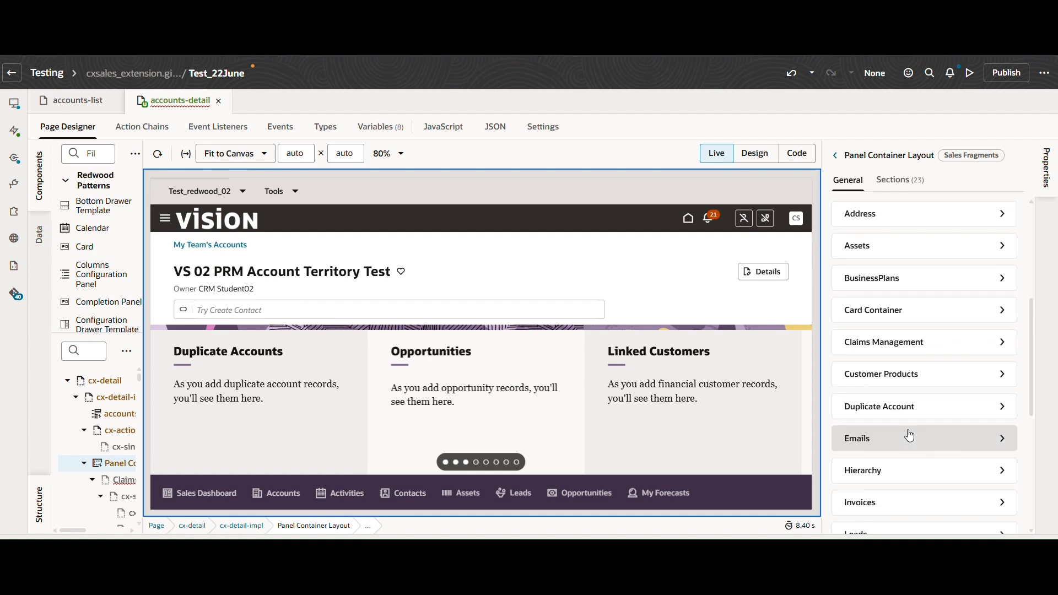
scroll(910, 436, up, 3)
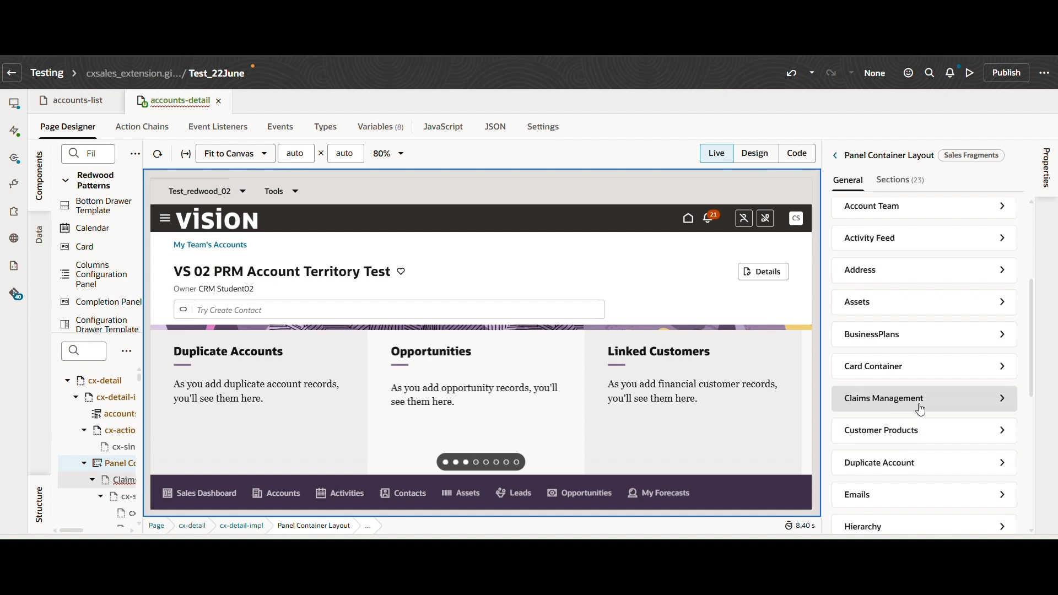
scroll(917, 408, up, 5)
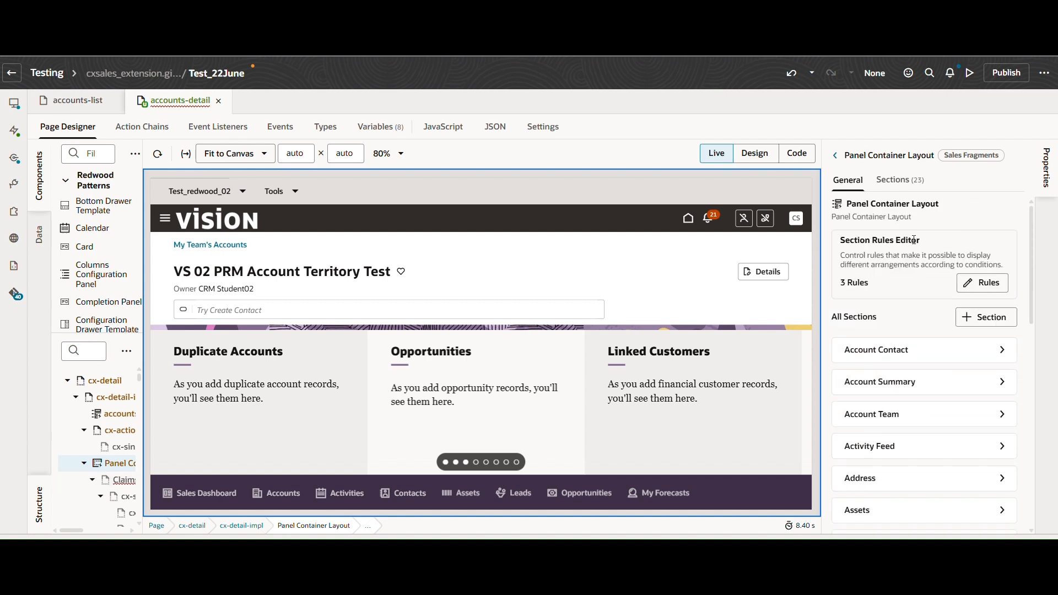
click(985, 287)
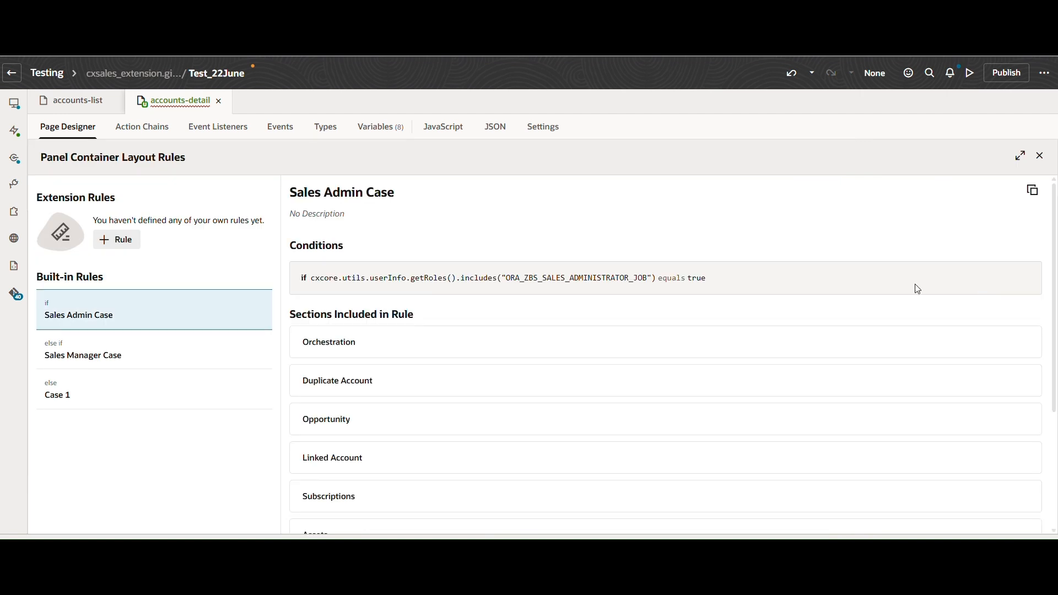
- Review the condition and included sections of the built-in Sales Admin Case rule, and duplicate the rule as an extension rule
double_click(553, 277)
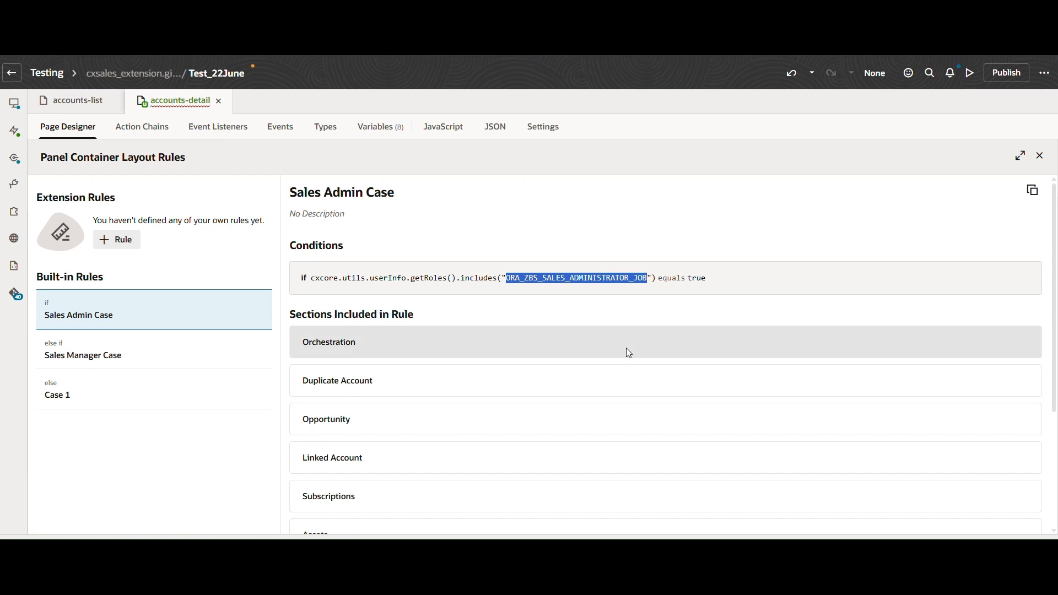
scroll(630, 419, down, 3)
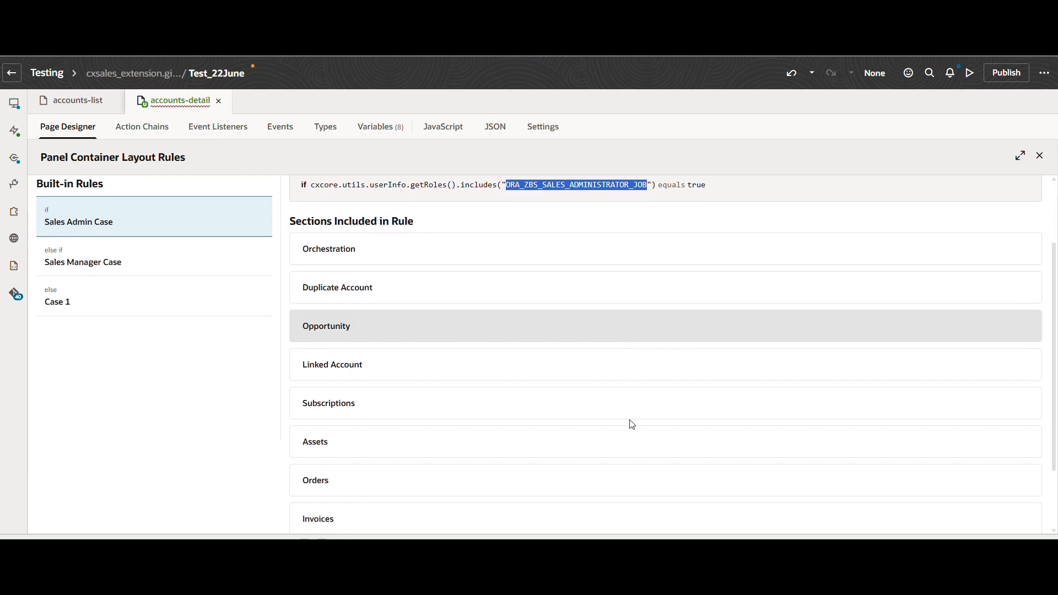
scroll(586, 396, down, 1)
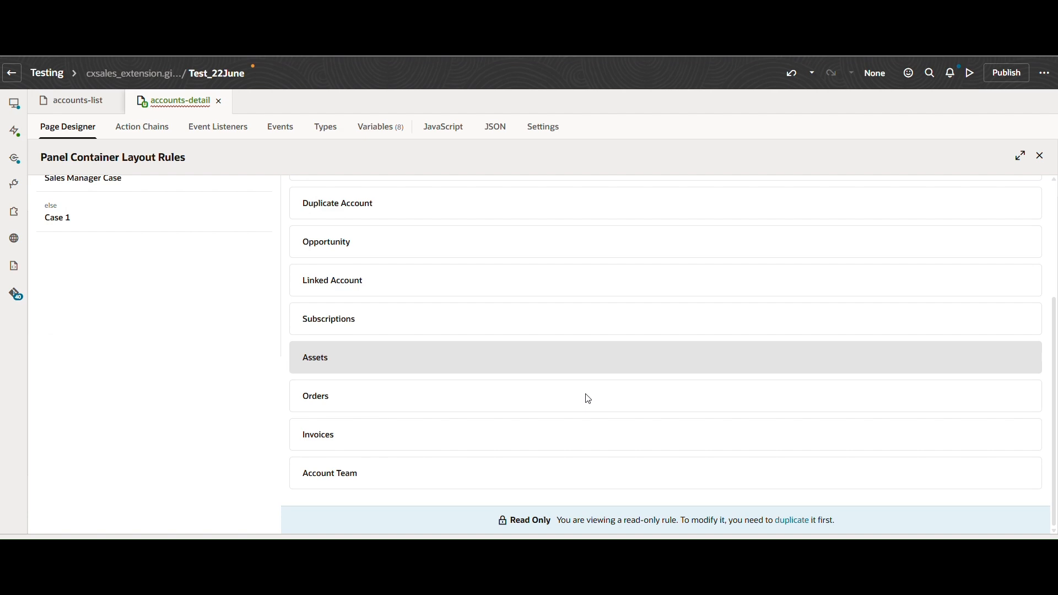
scroll(589, 399, up, 4)
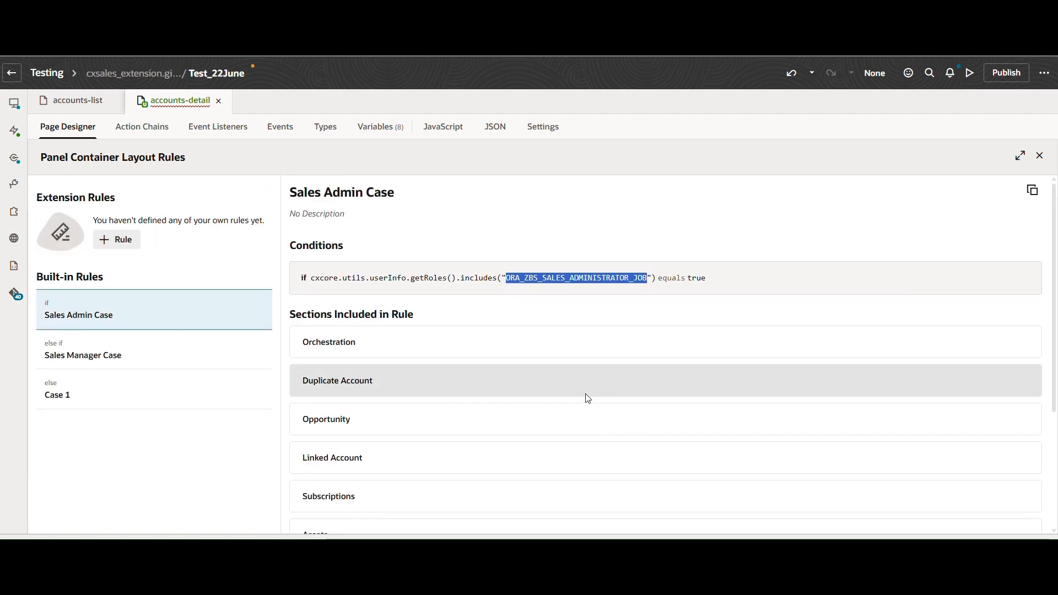
scroll(606, 430, down, 1)
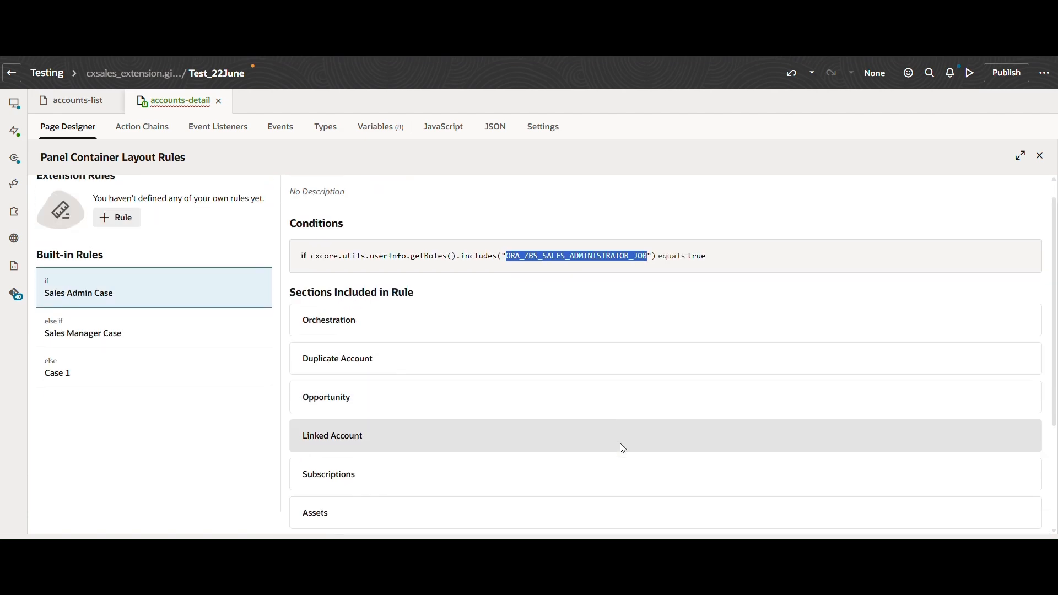
scroll(622, 446, down, 3)
scroll(622, 445, up, 4)
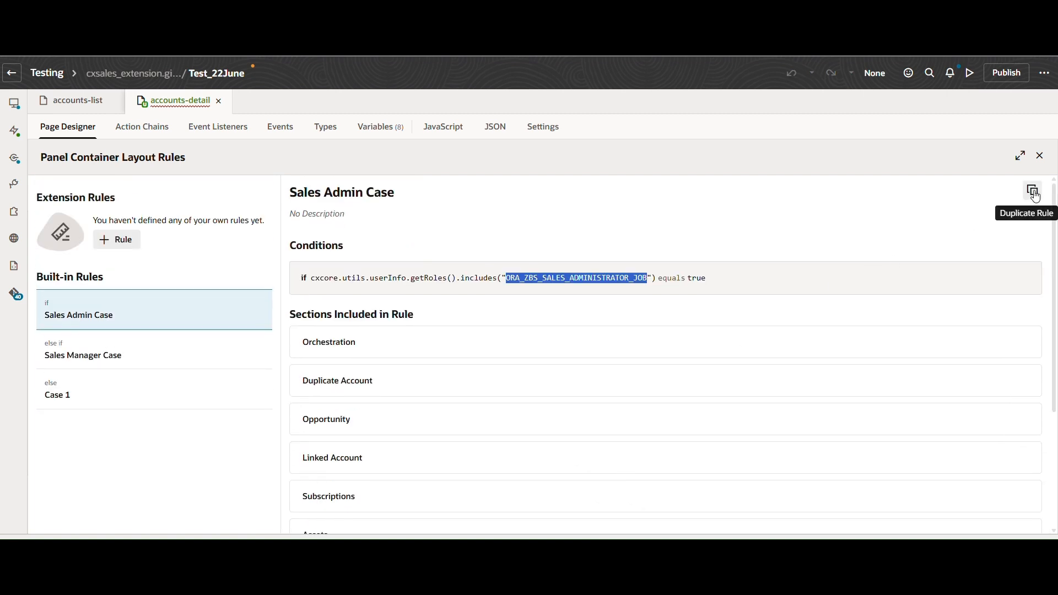
click(1035, 193)
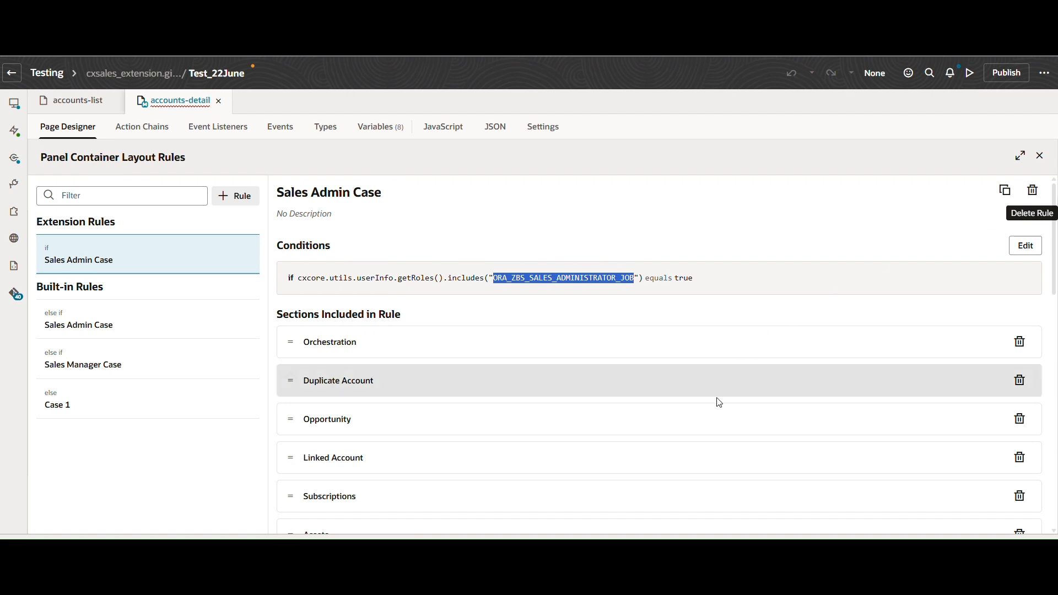
- Add the Claims Management section to the duplicated Sales Admin Case rule from the available sections
scroll(638, 453, down, 10)
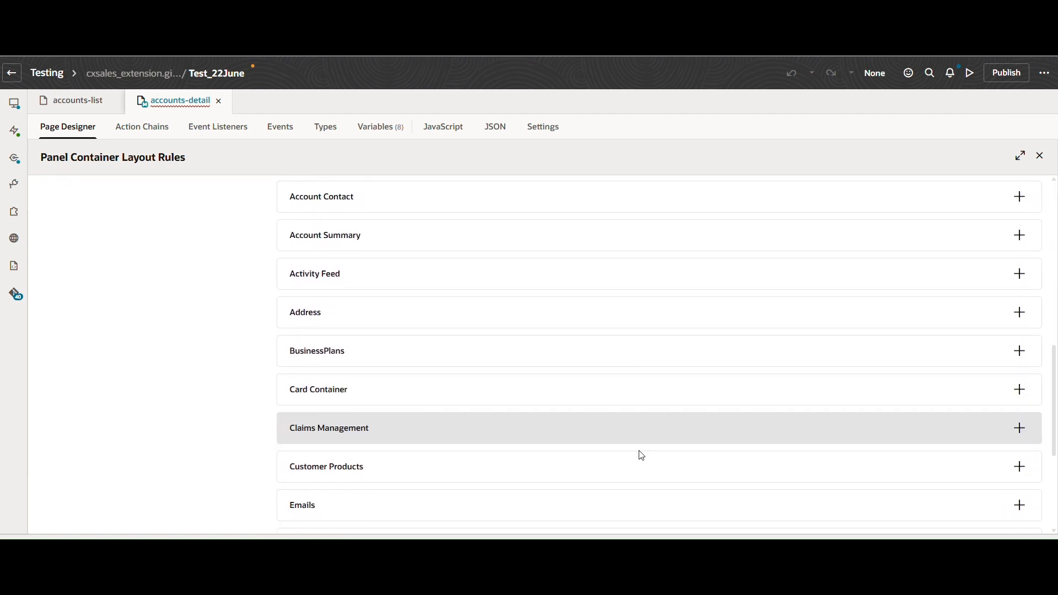
scroll(642, 457, down, 1)
scroll(643, 456, up, 4)
scroll(642, 456, up, 5)
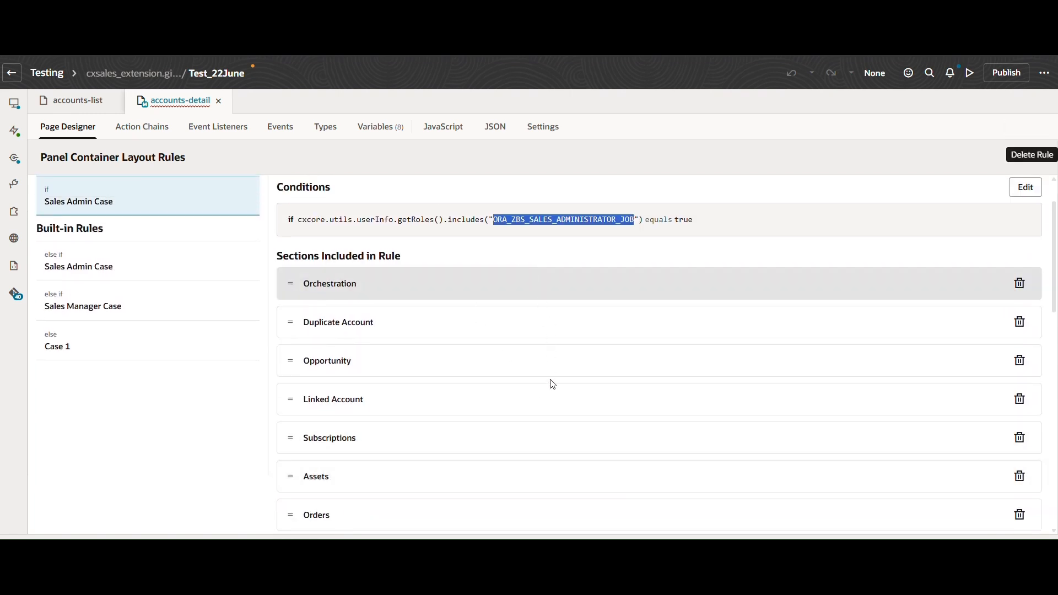
scroll(553, 413, down, 6)
scroll(529, 426, down, 3)
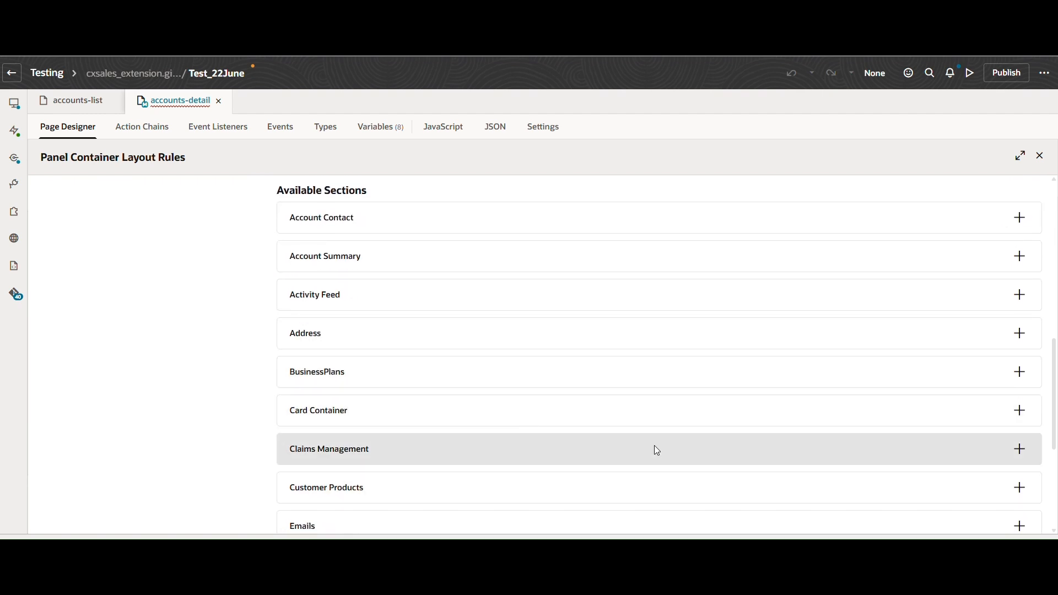
click(1020, 453)
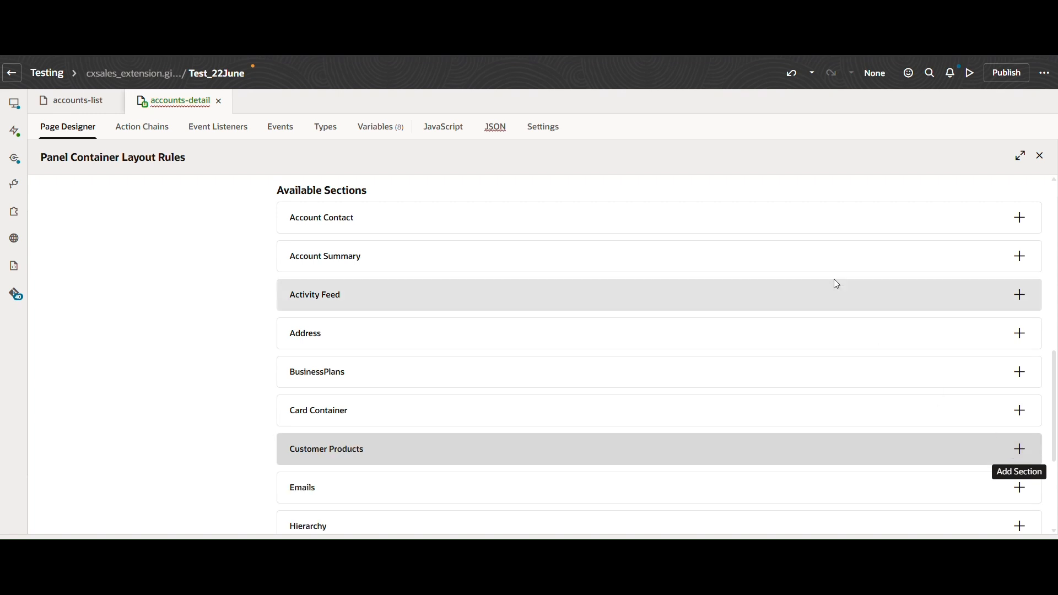
- Move Claims Management between Duplicate Account and Opportunity in the rule, close the rules editor and check the panel in the preview
scroll(834, 281, up, 10)
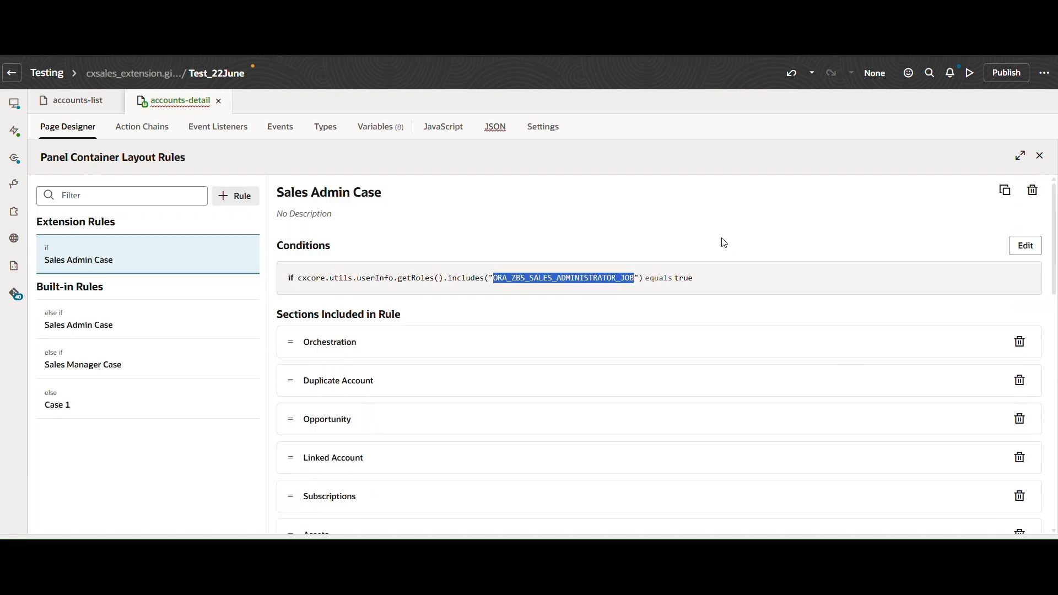
click(707, 209)
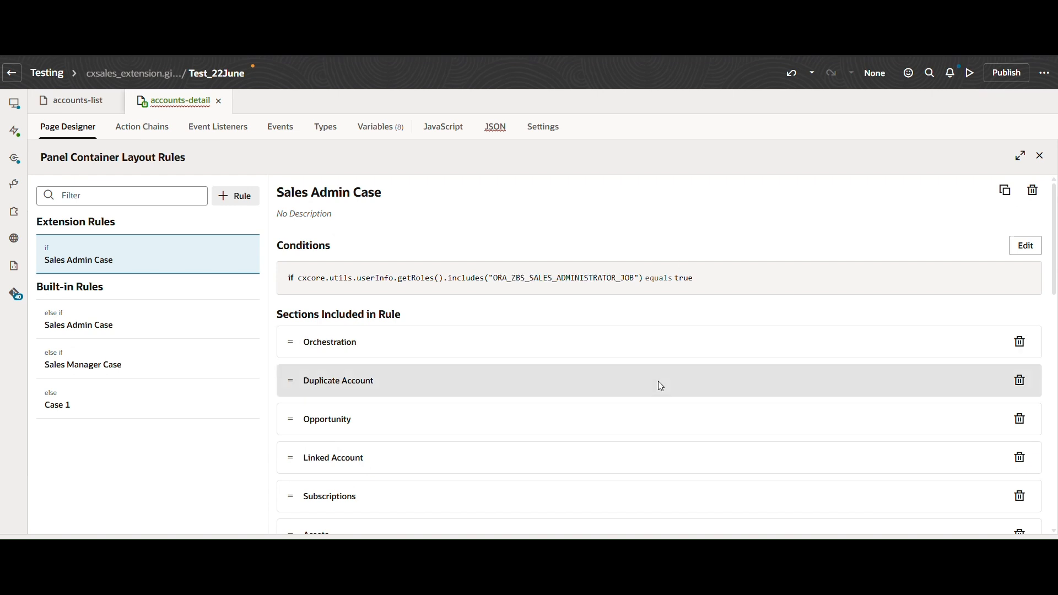
scroll(659, 383, down, 4)
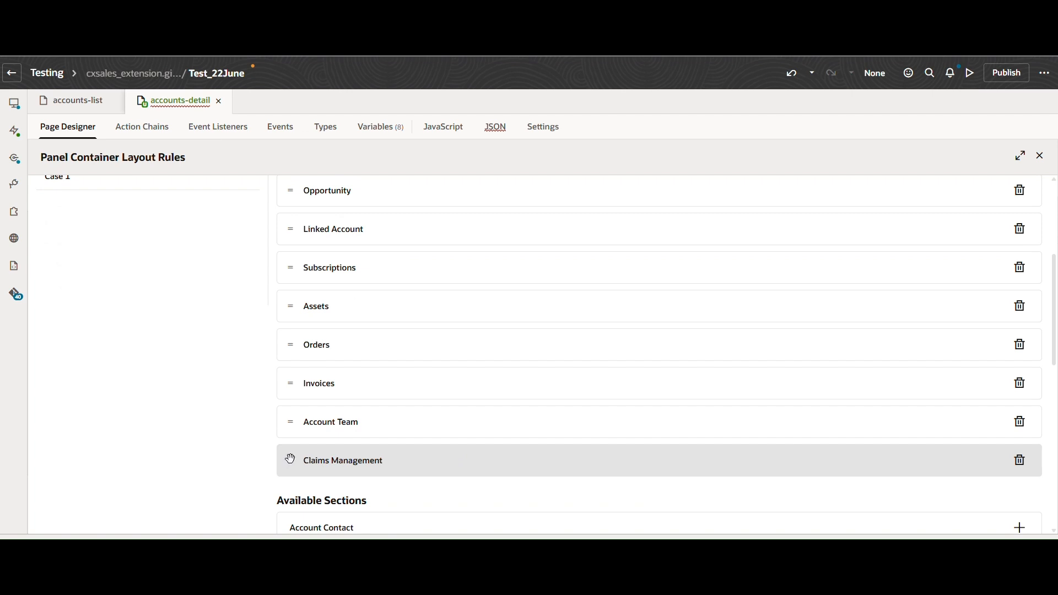
drag(291, 459, 297, 258)
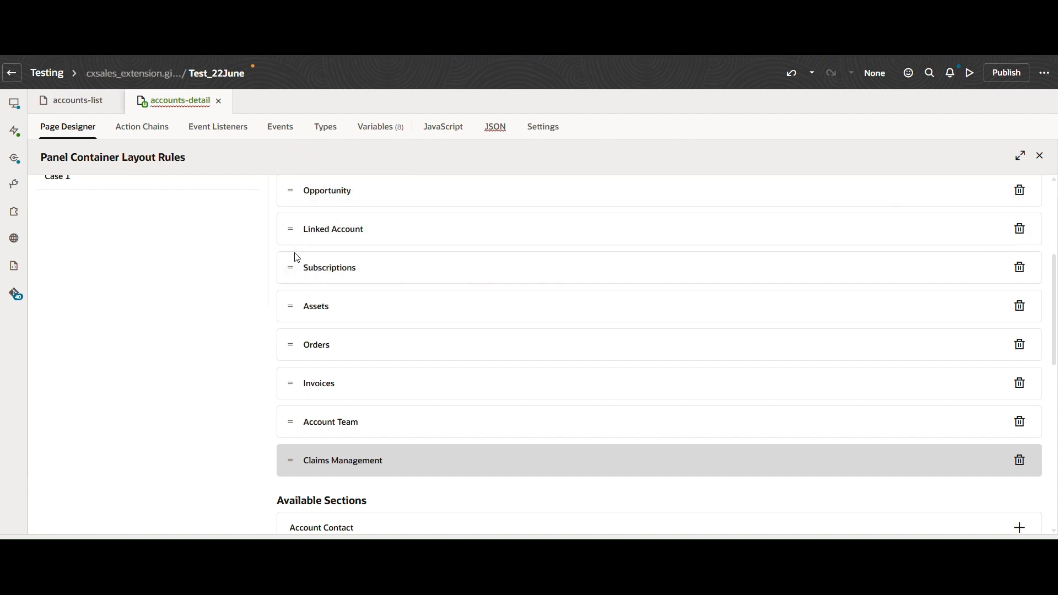
scroll(403, 241, up, 3)
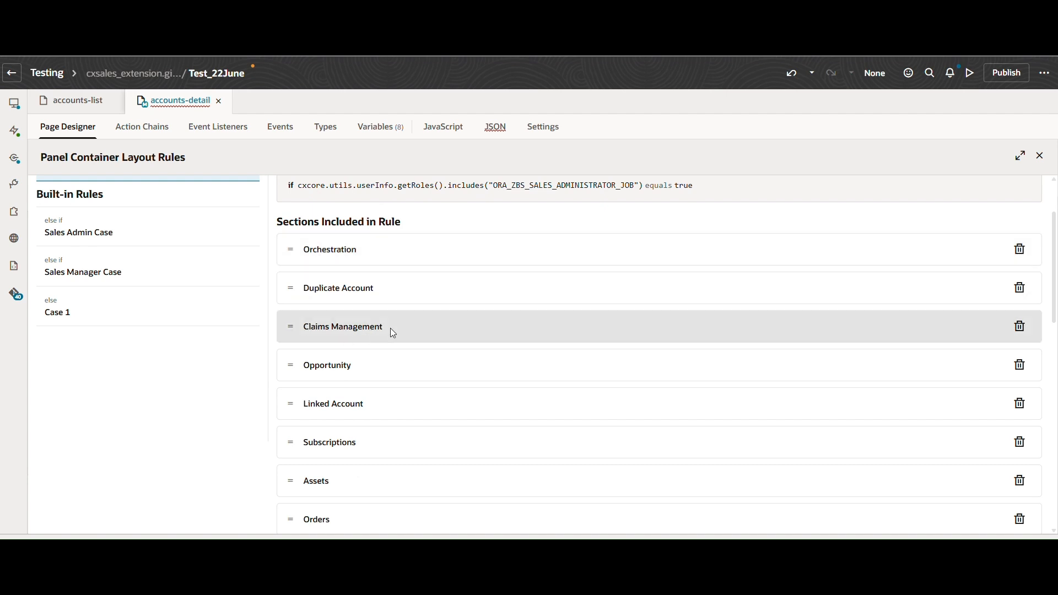
scroll(622, 281, up, 2)
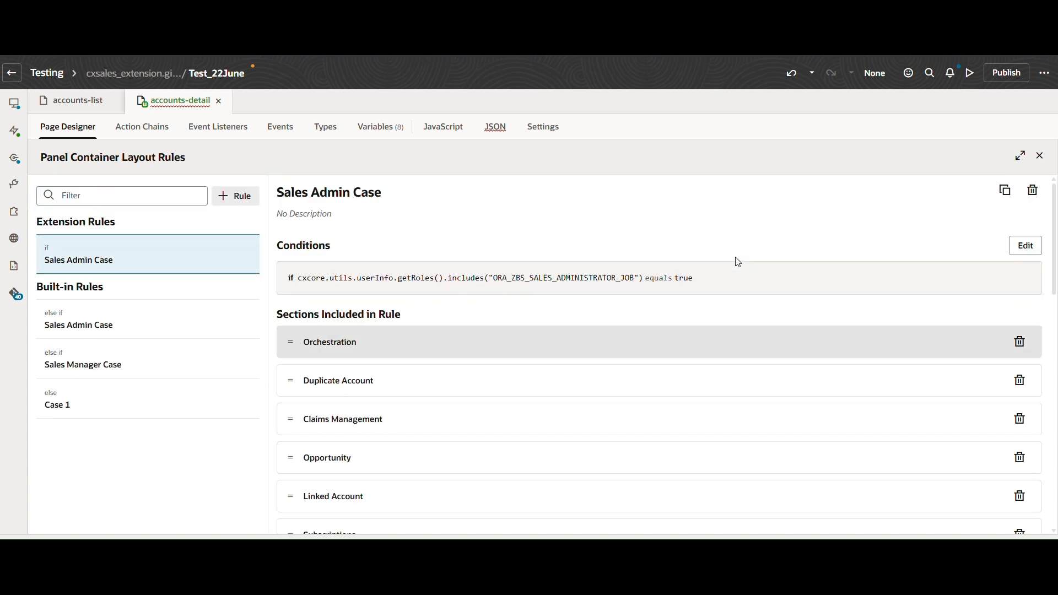
click(1040, 157)
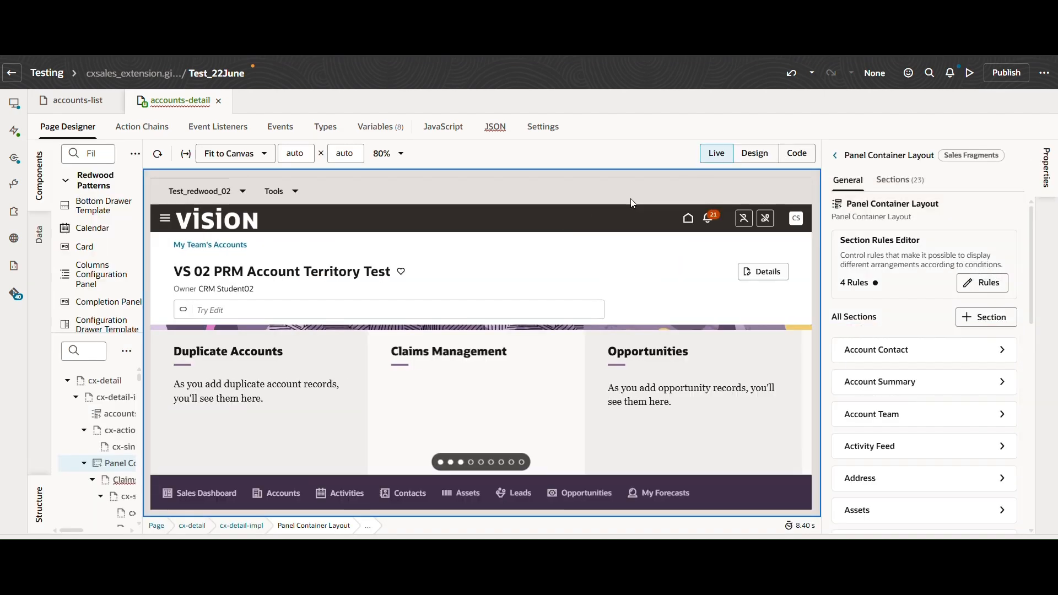
triple_click(436, 355)
click(625, 253)
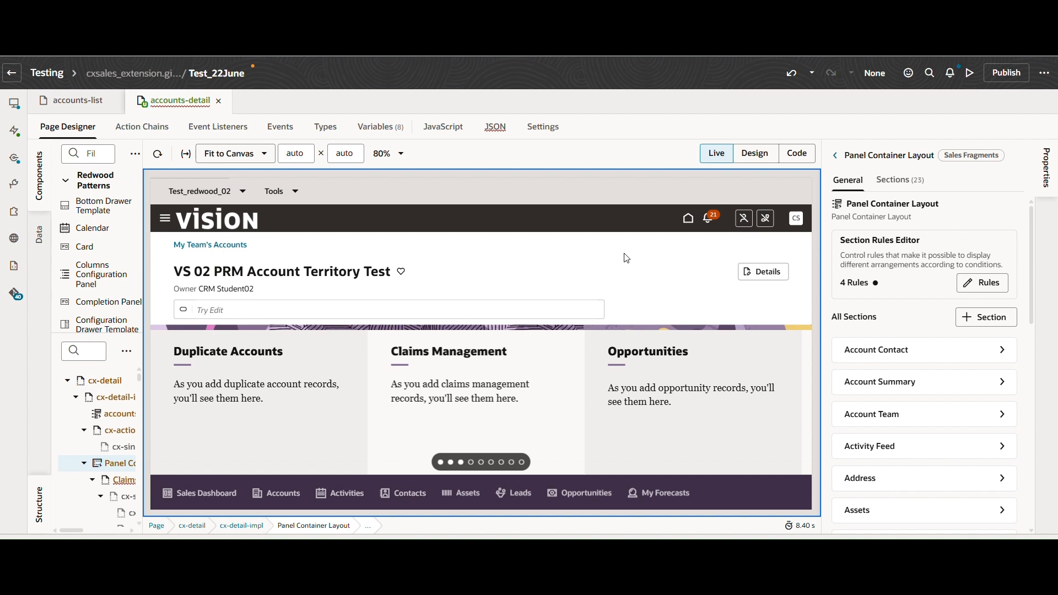
- Create a Claims Management record named "claim test 01" from the account's action bar in the live preview
click(243, 308)
text(create contact)
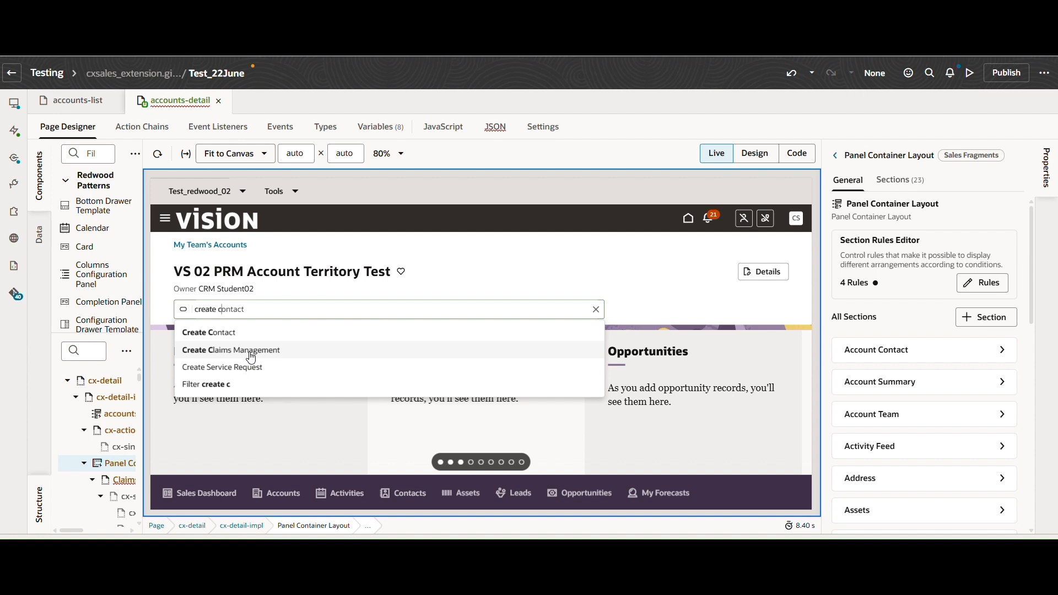
click(252, 355)
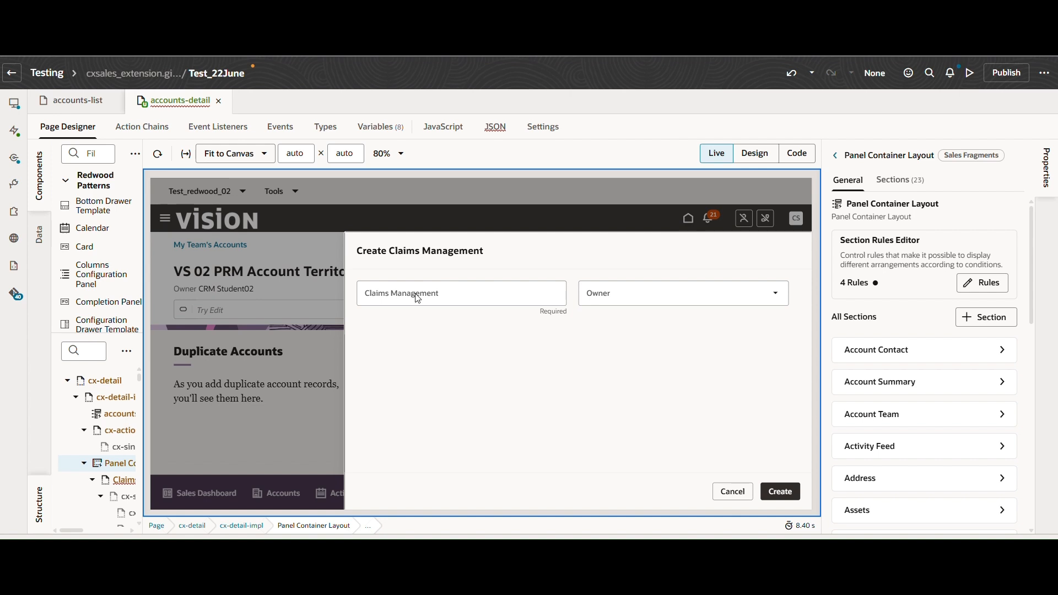
click(396, 303)
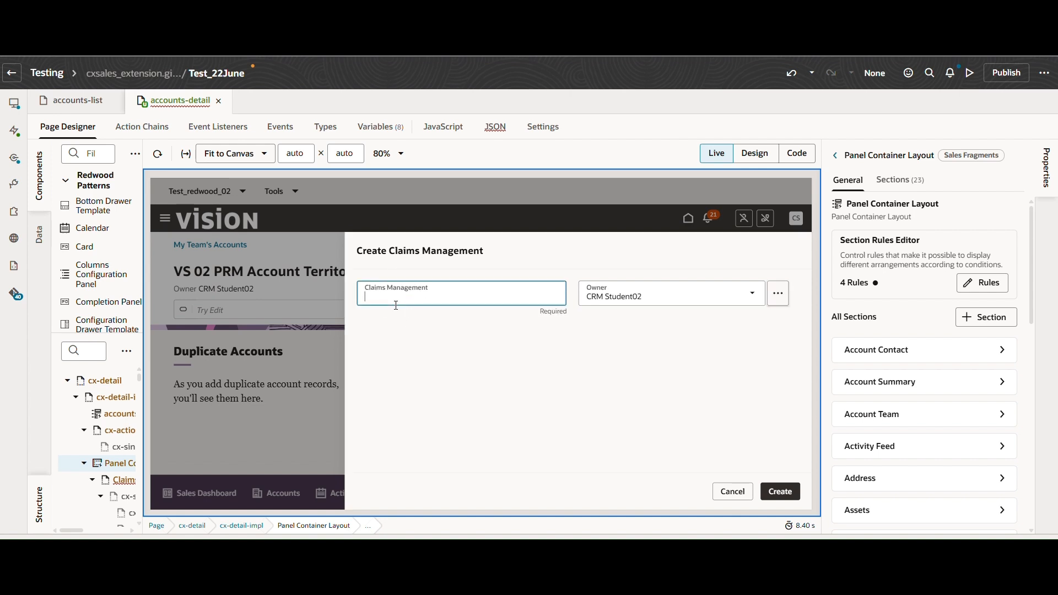
text(claim test 01)
click(782, 490)
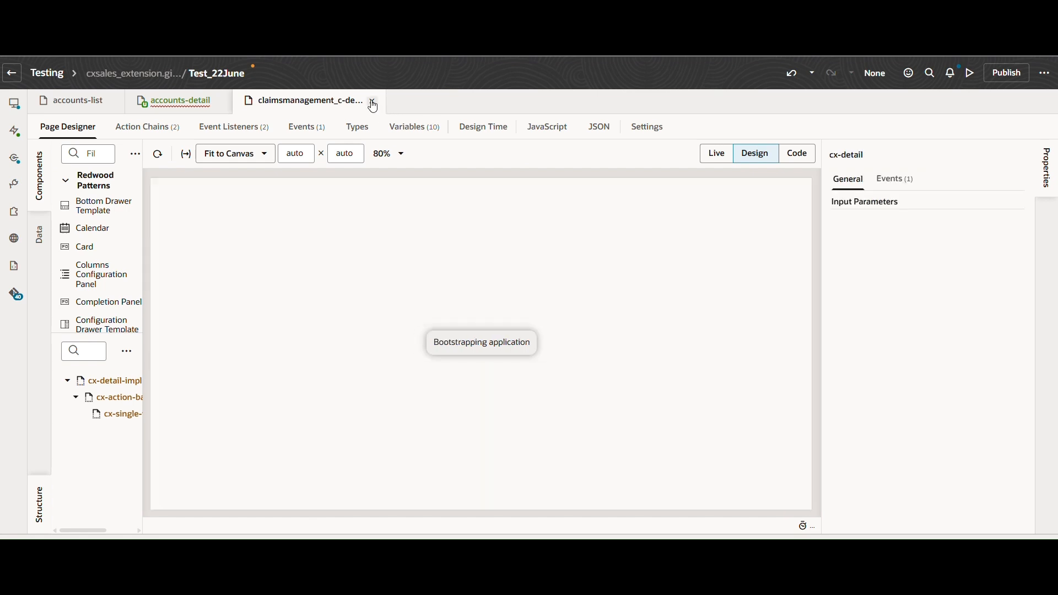
- Close the claims management detail page, refresh the accounts-detail preview and open the full list of claims from the Claims Management panel
click(372, 101)
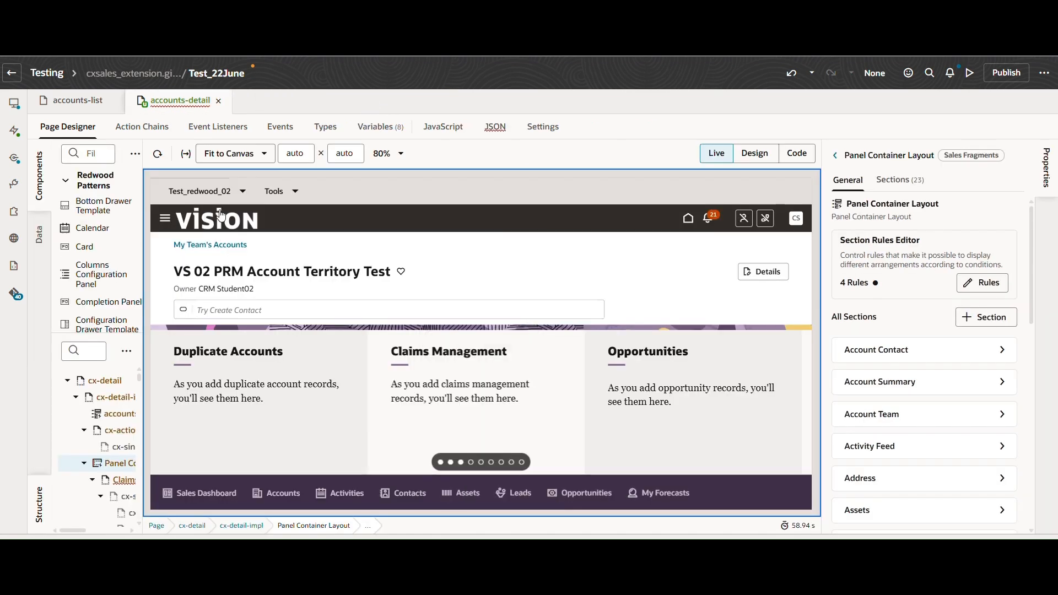
click(158, 154)
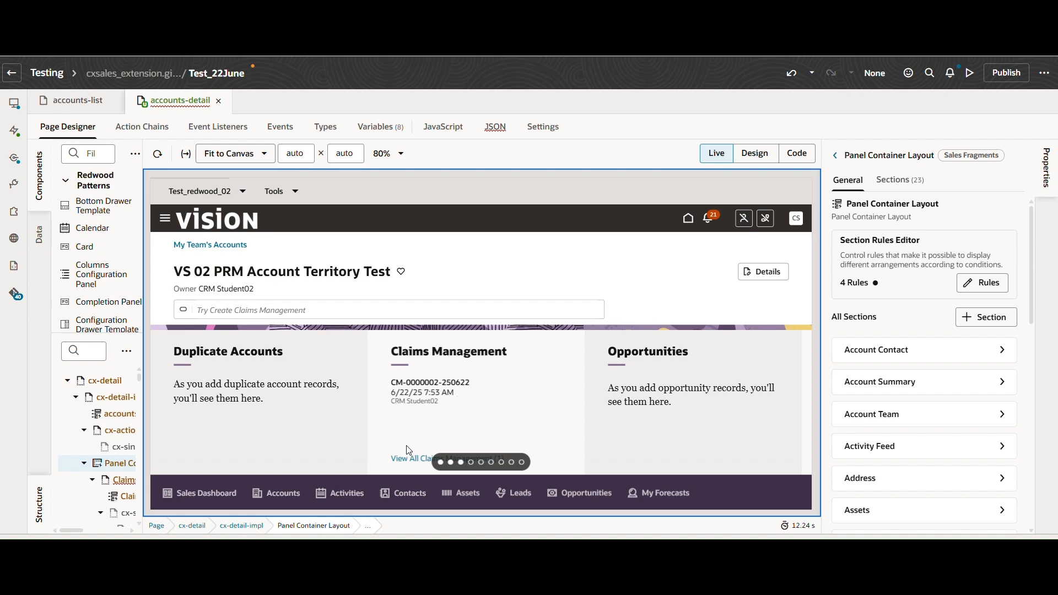
click(415, 463)
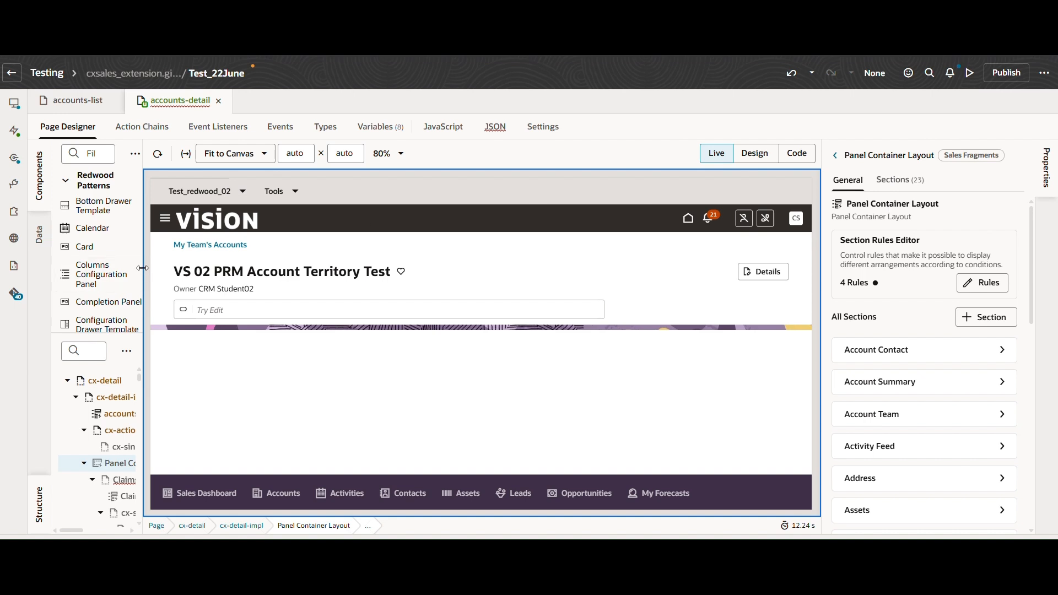
- Widen the page structure area, collapse Panel Container Layout and select Subview Container Layout
drag(142, 267, 232, 280)
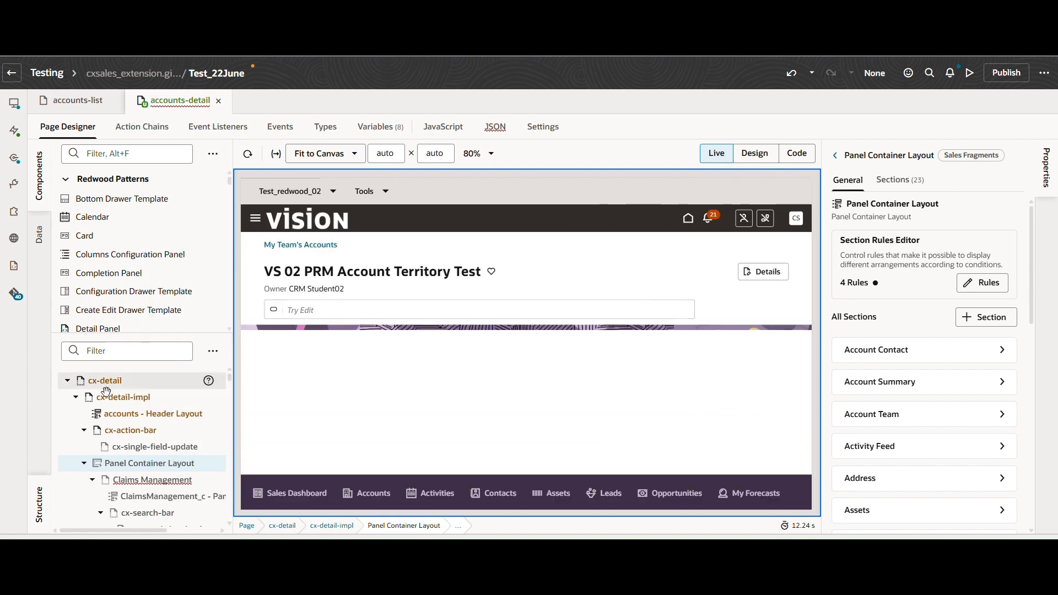
click(84, 466)
click(85, 466)
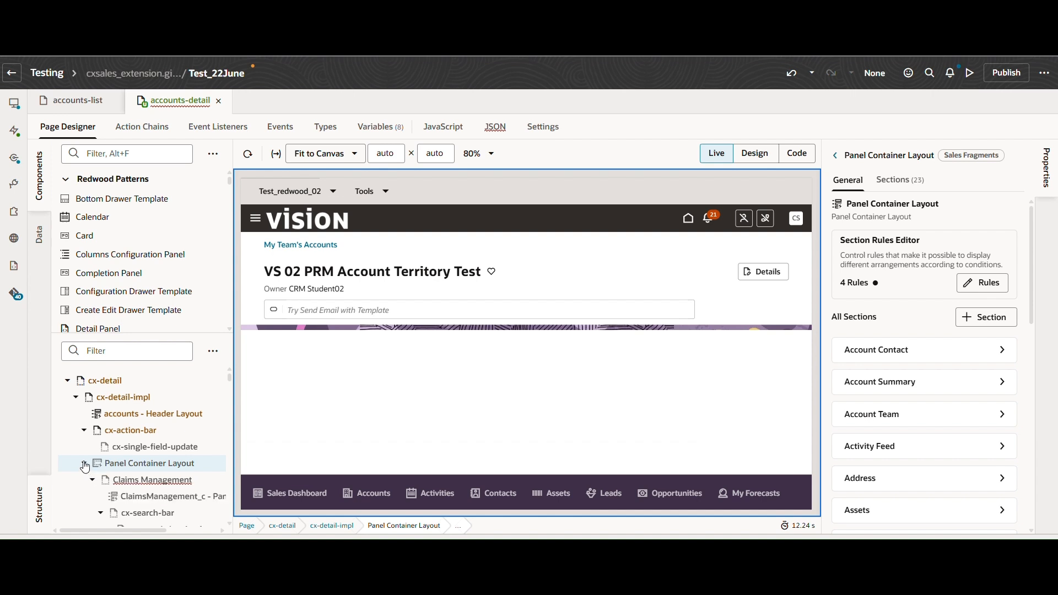
click(85, 466)
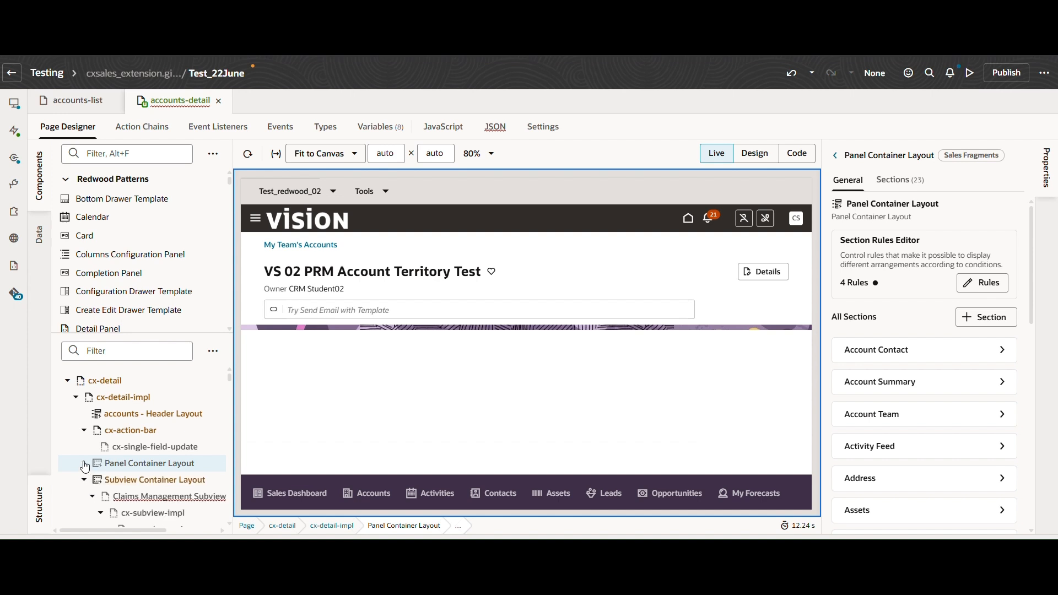
click(137, 481)
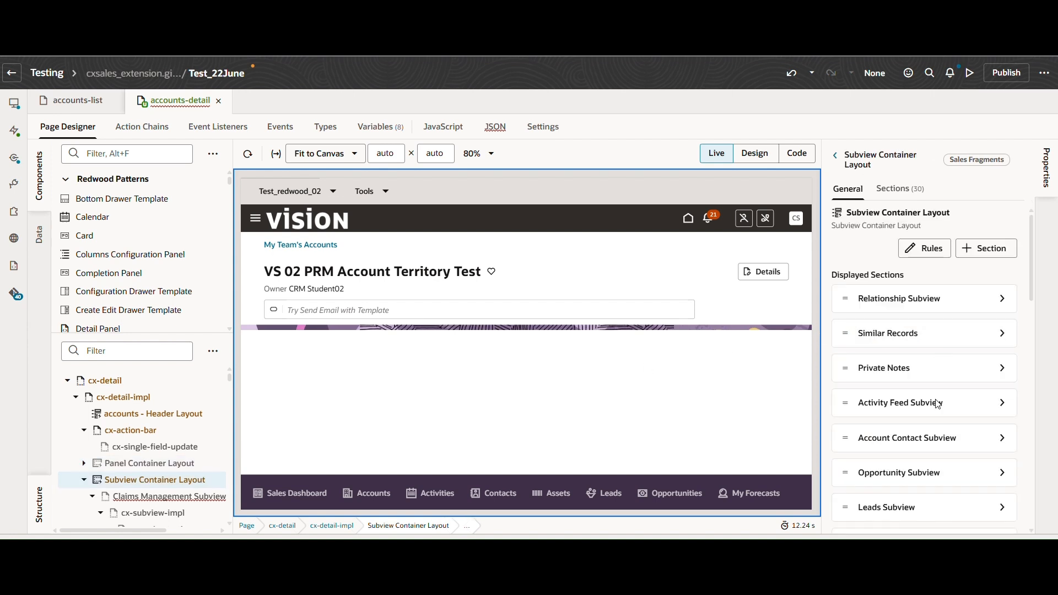
- Look through the displayed and available sections of the Subview Container Layout for the Claims Management Subview
scroll(934, 416, down, 5)
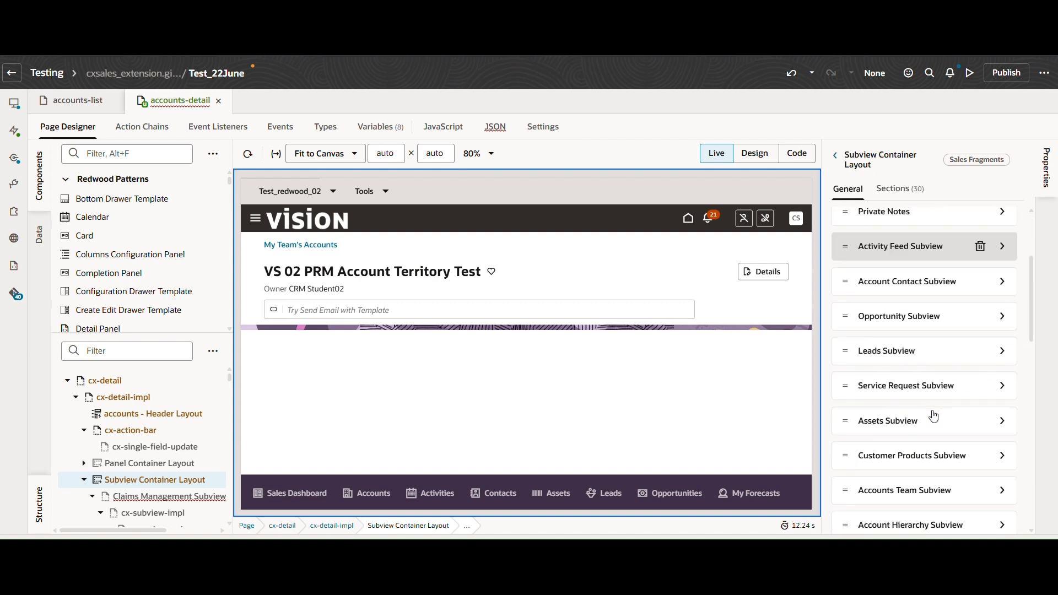
scroll(934, 416, down, 8)
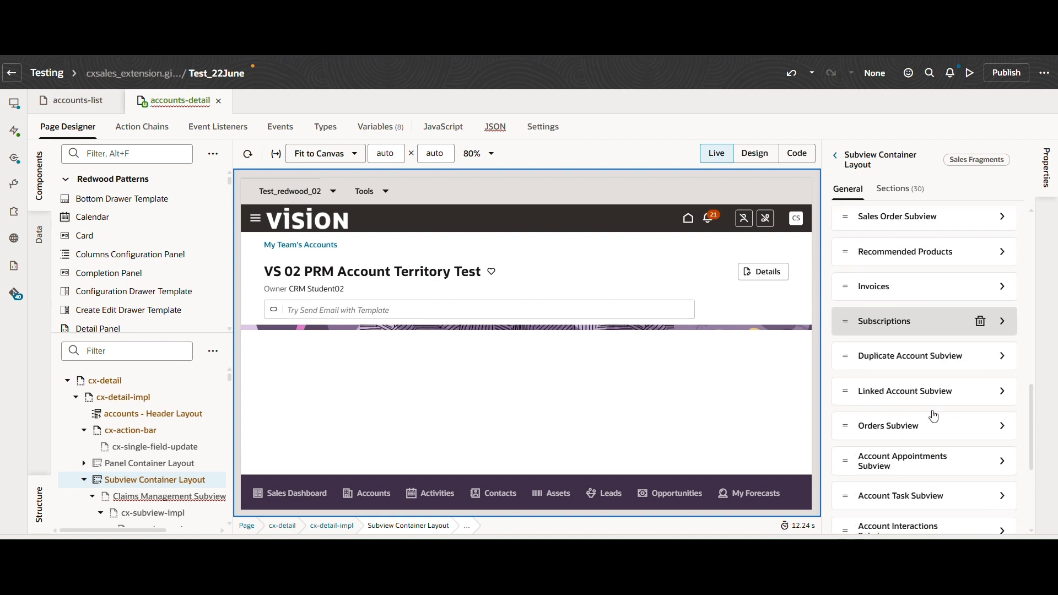
scroll(934, 417, down, 1)
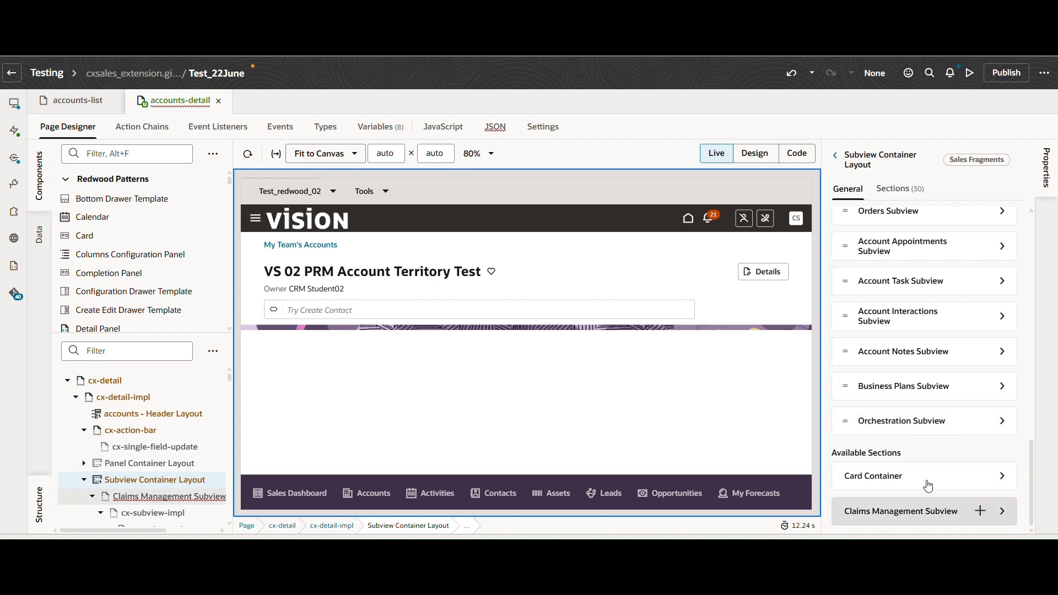
scroll(928, 358, up, 15)
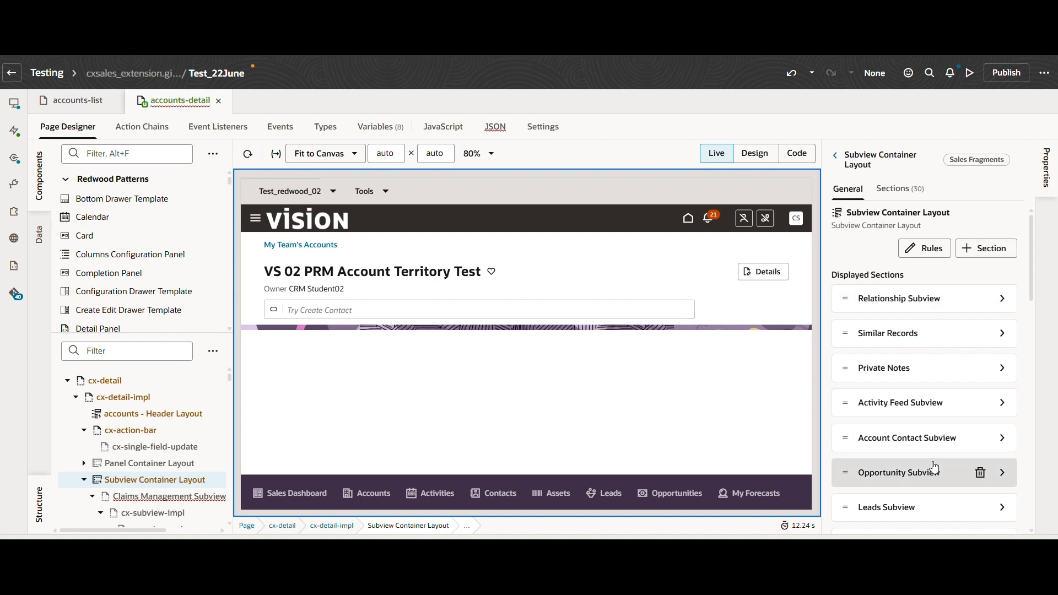
scroll(935, 468, down, 15)
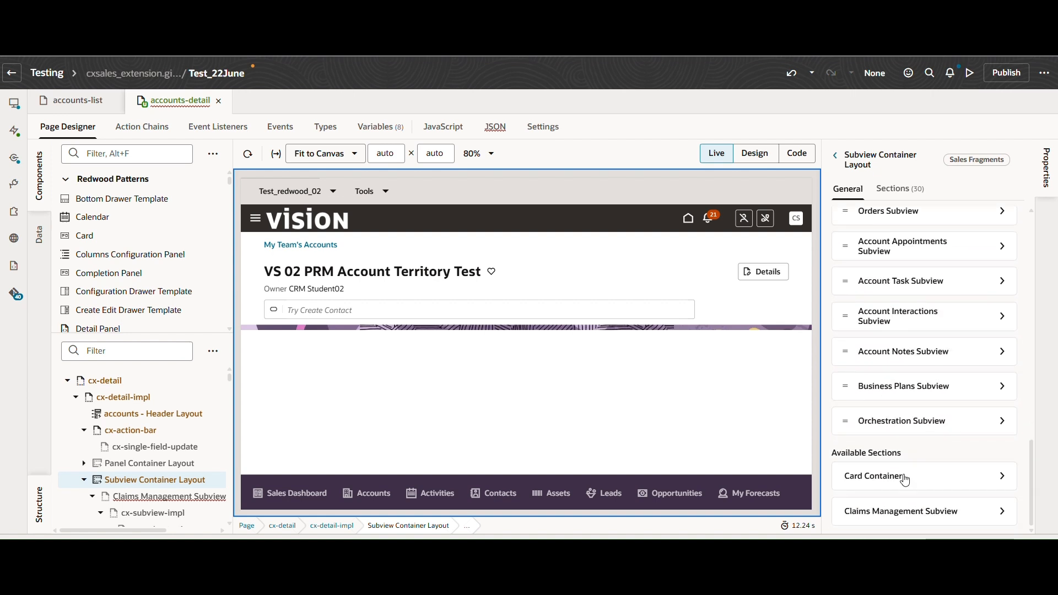
- Add the Claims Management Subview from the available sections to the displayed sections of the Subview Container Layout
click(982, 513)
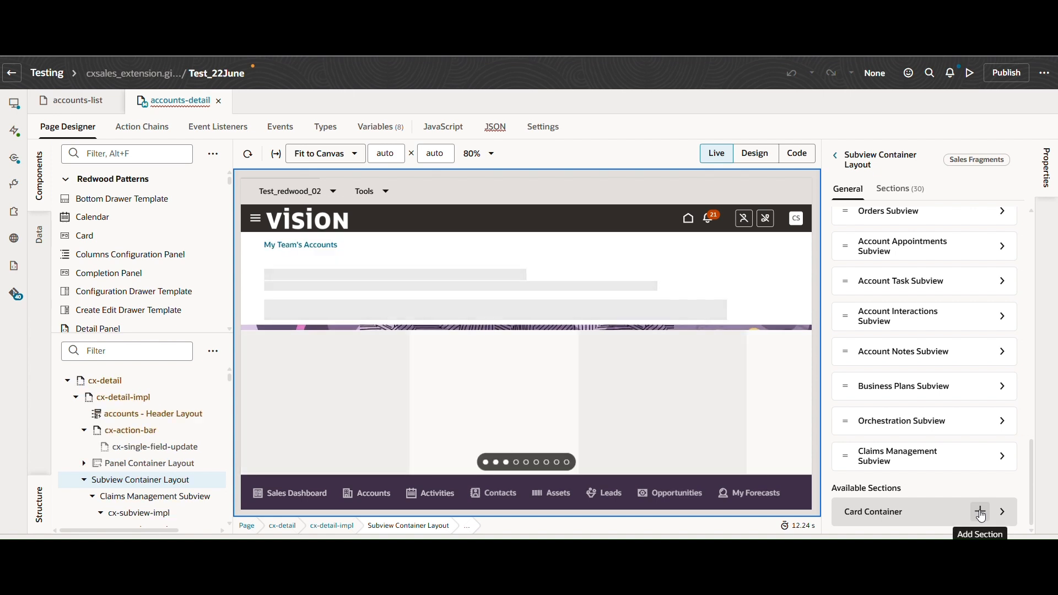
- Show the page's template code at full width and examine the fragment parameters of the Claims Management panel and subview templates
click(800, 162)
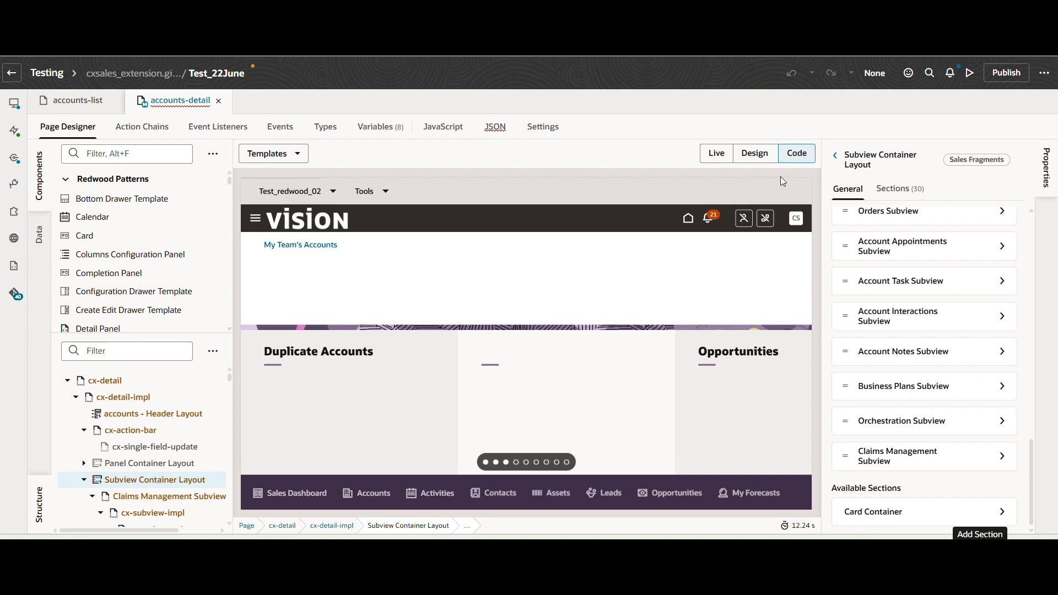
click(356, 287)
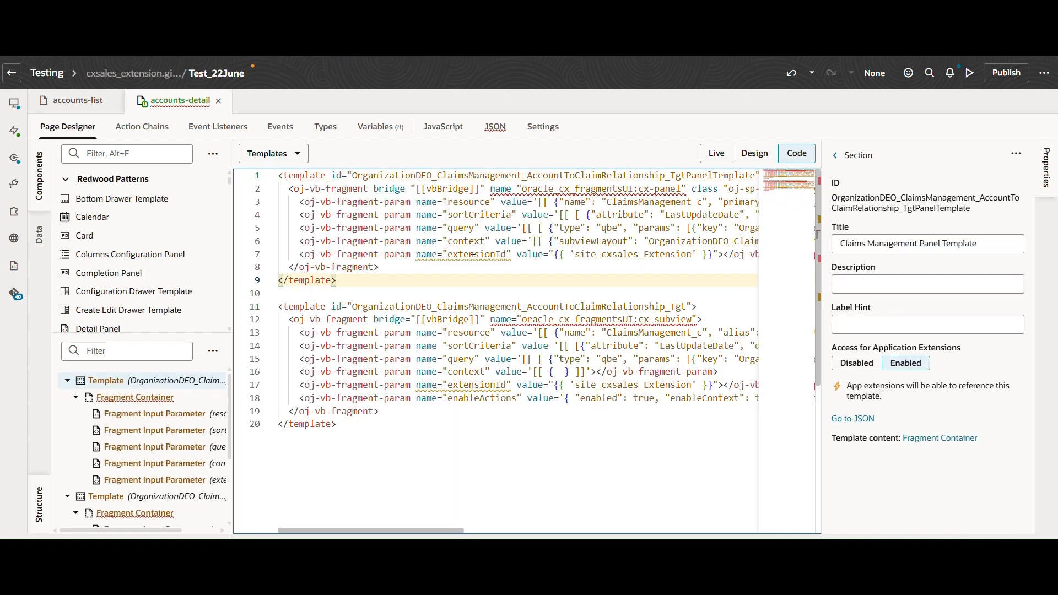
click(1049, 166)
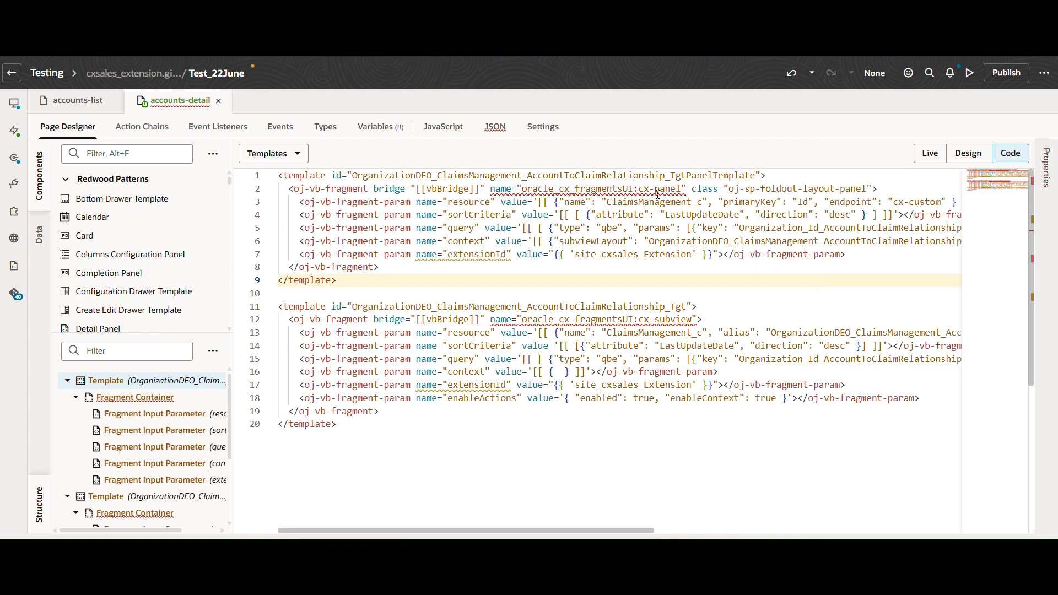
click(660, 320)
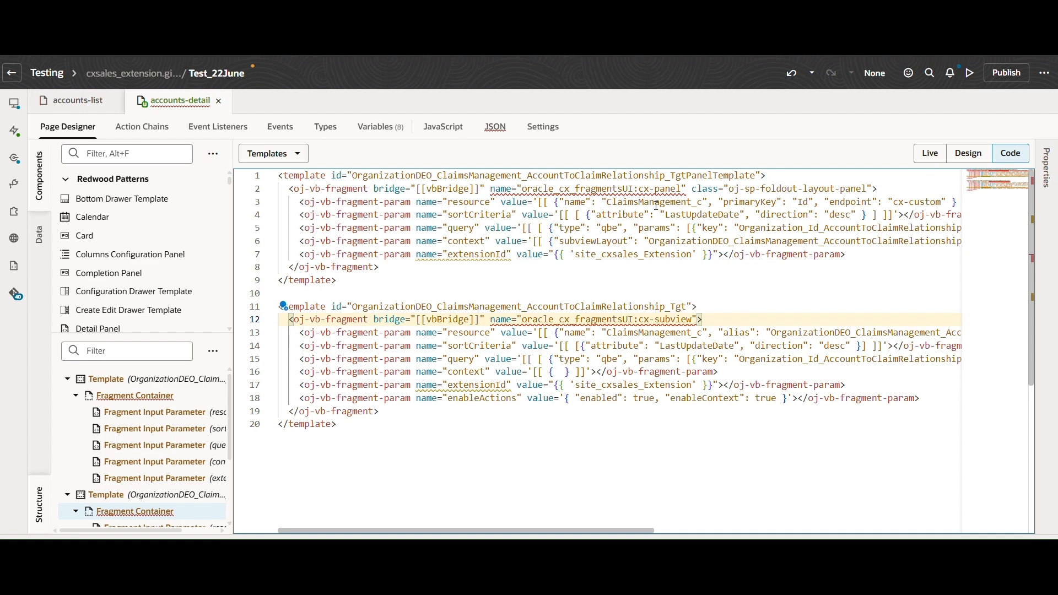
click(350, 280)
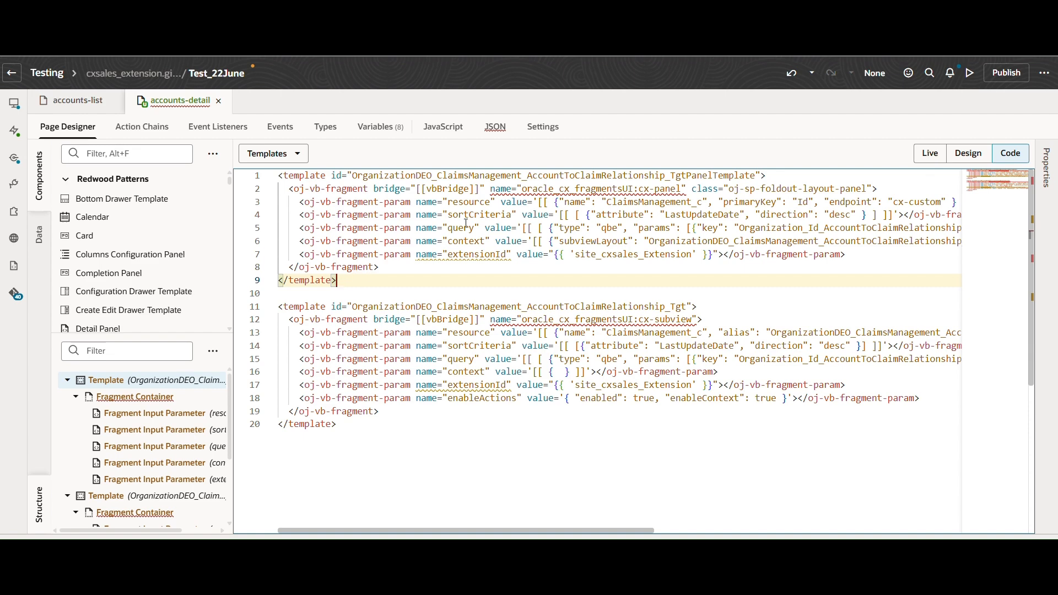
- Refresh the live accounts-detail preview, view all claims from the Claims Management panel, and return to the account overview
click(932, 154)
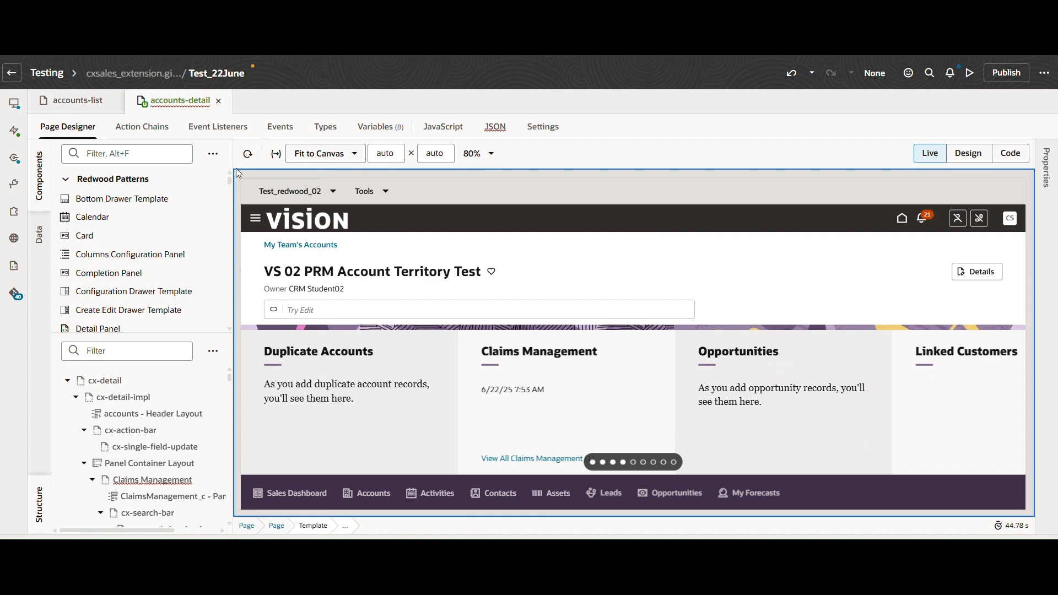
click(248, 154)
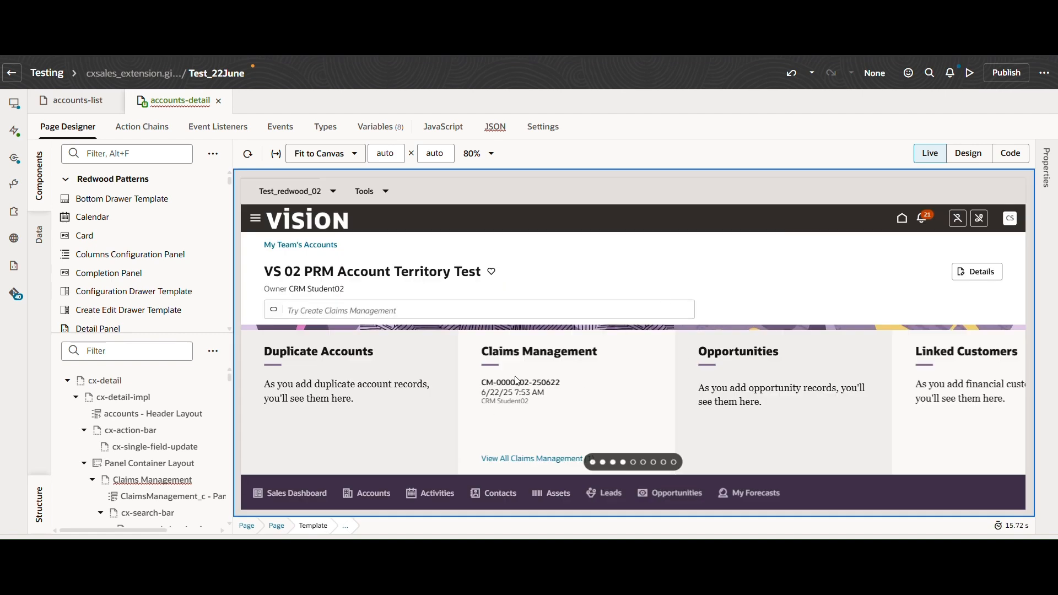
click(543, 459)
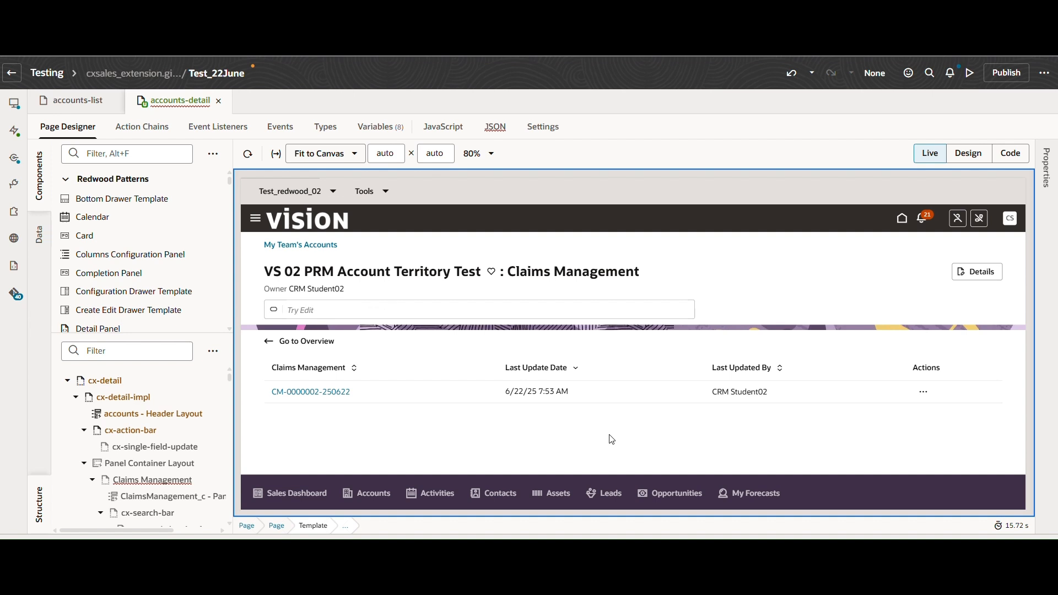
click(297, 342)
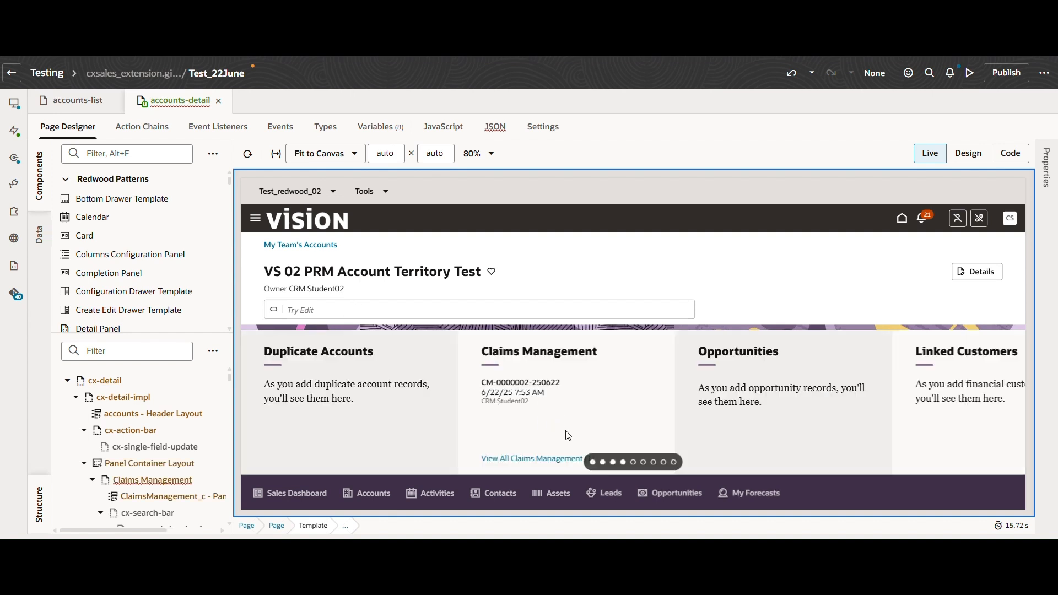